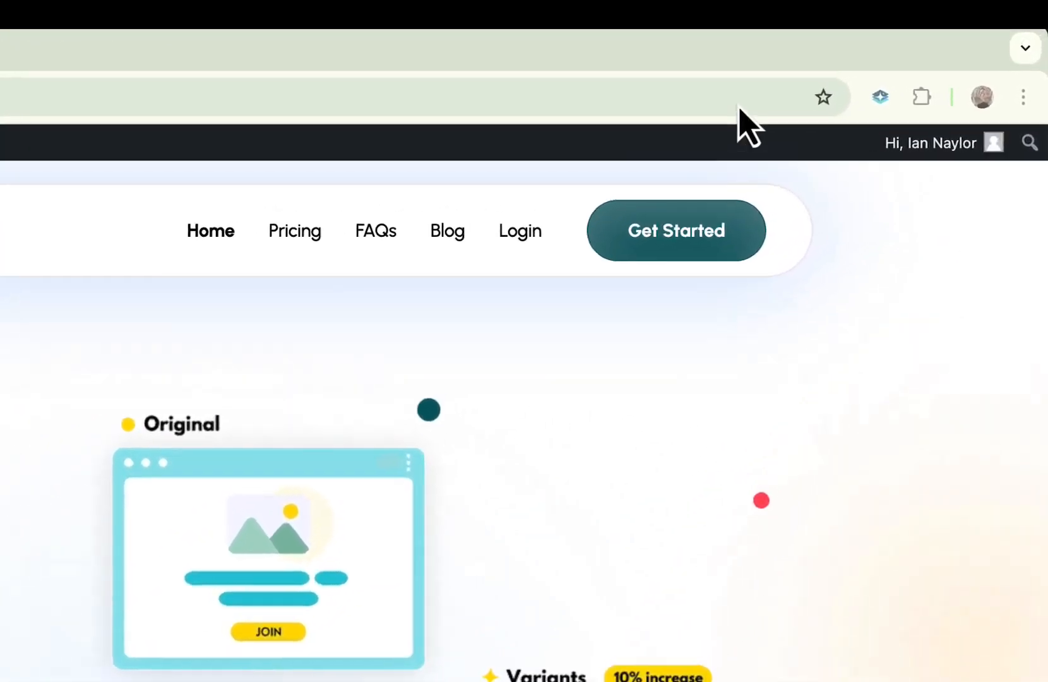
- Log out of the WordPress account and reopen the pagetest.ai home page as a regular visitor
{"action": "left_click", "coordinate": [880, 96]}
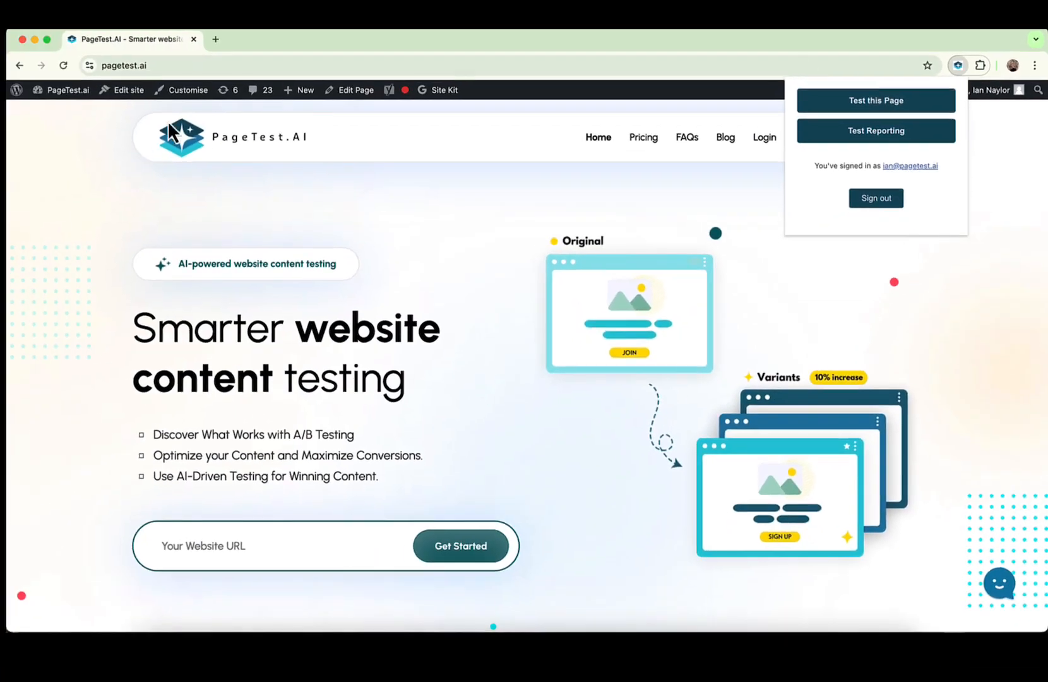
{"action": "left_click", "coordinate": [63, 209]}
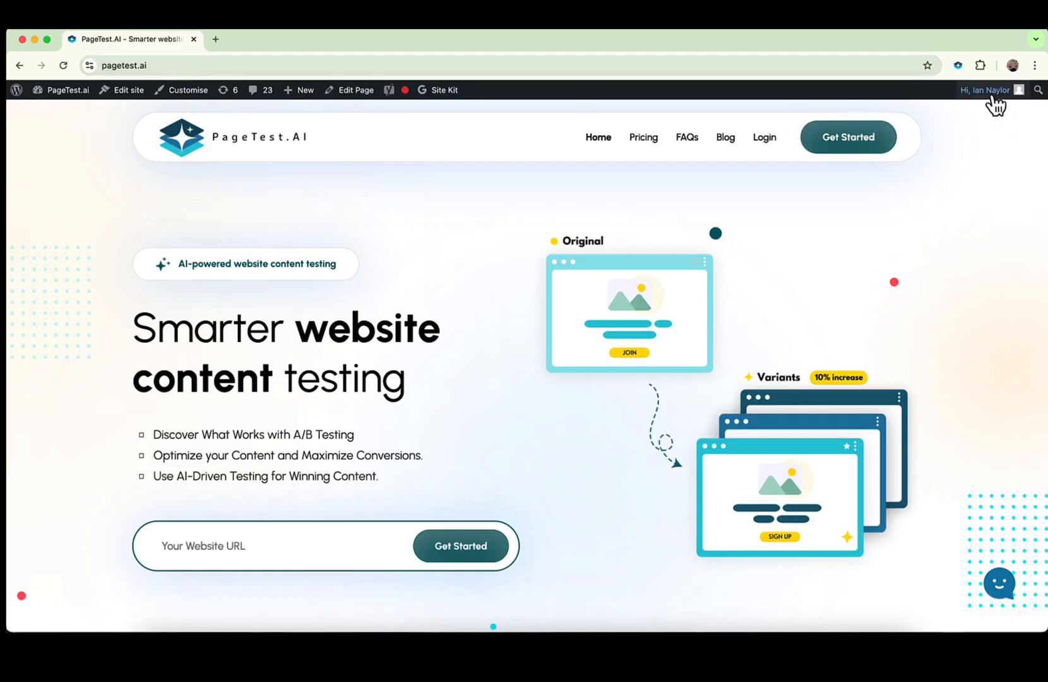
{"action": "left_click", "coordinate": [943, 158]}
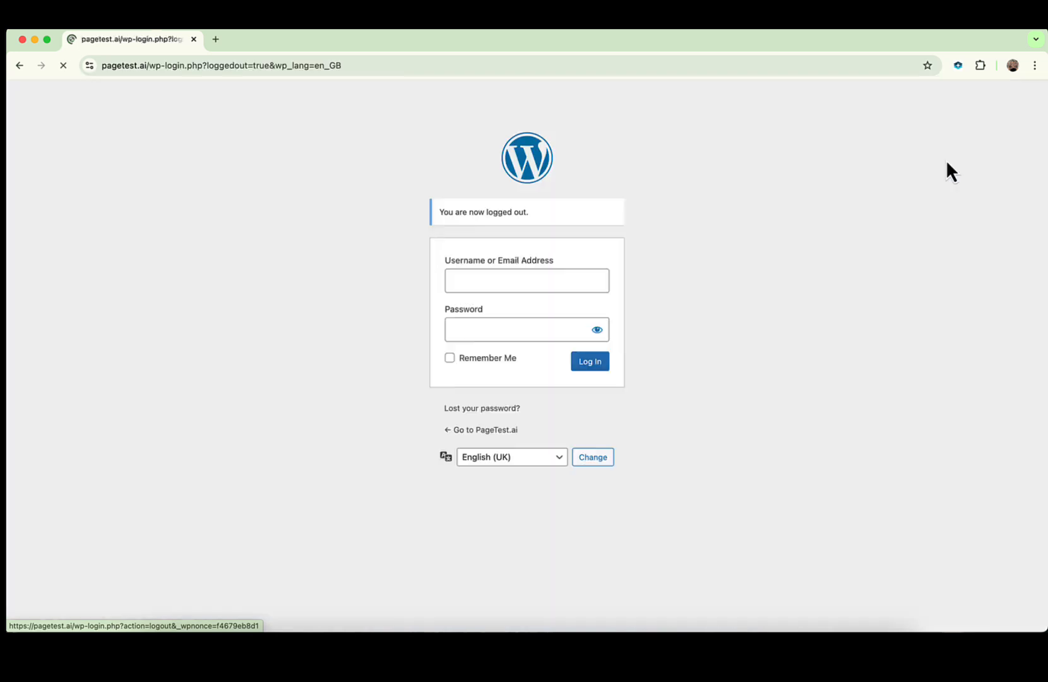
{"action": "left_click_drag", "start_coordinate": [148, 65], "coordinate": [315, 117]}
{"action": "key", "text": "BackSpace"}
{"action": "key", "text": "Return"}
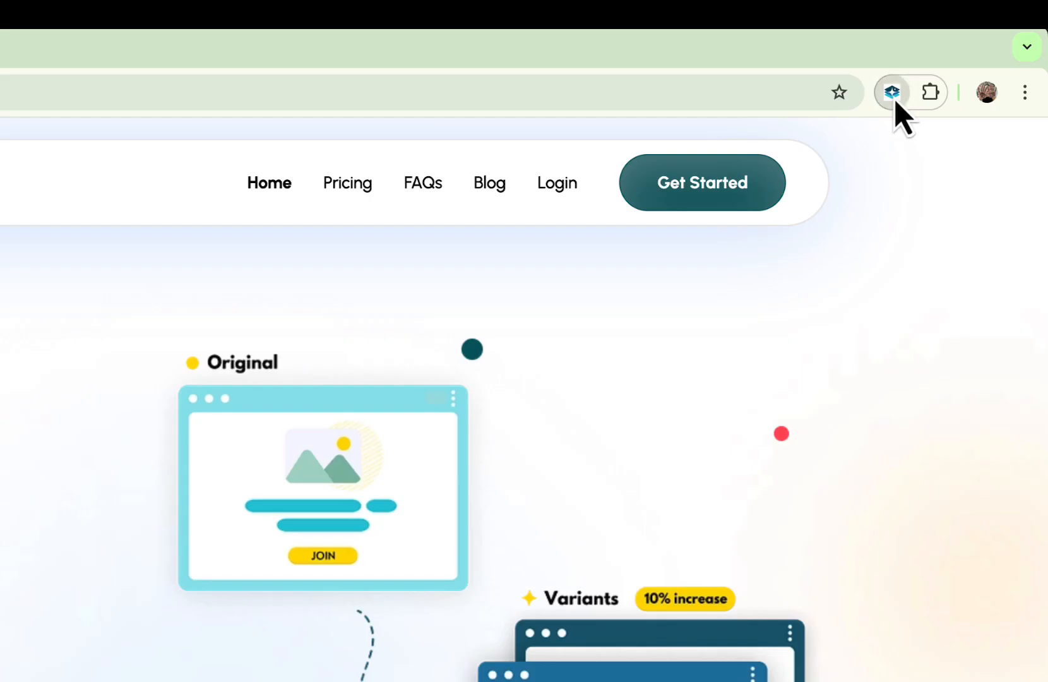
- Open the Page Tests window for the home page through the PageTest.AI extension and move it aside
{"action": "left_click", "coordinate": [891, 92]}
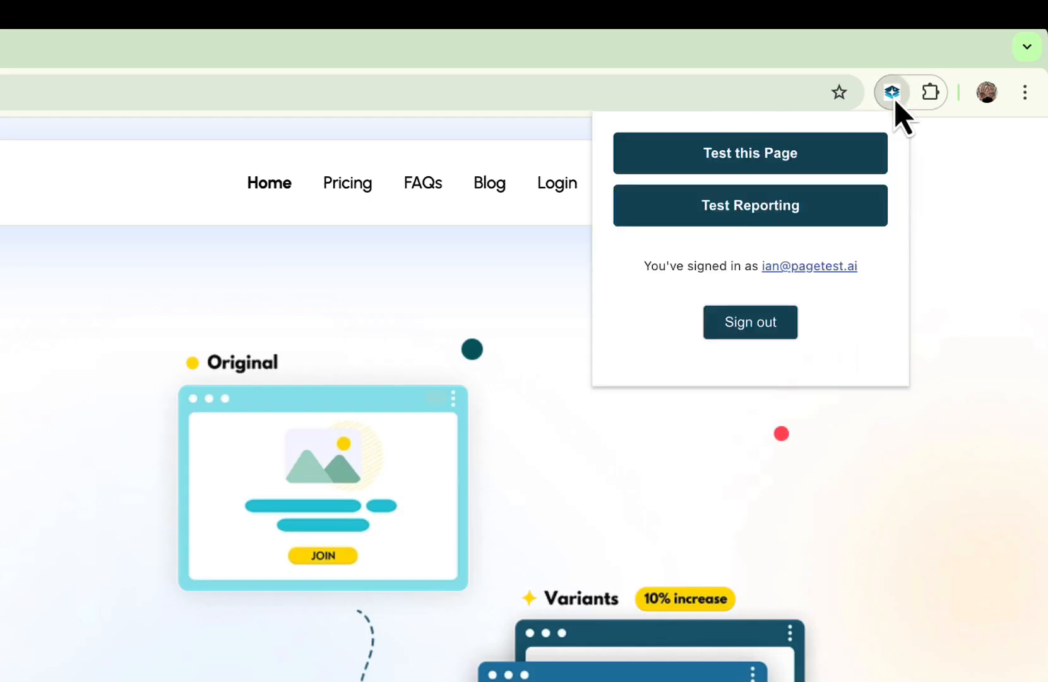
{"action": "left_click", "coordinate": [759, 155]}
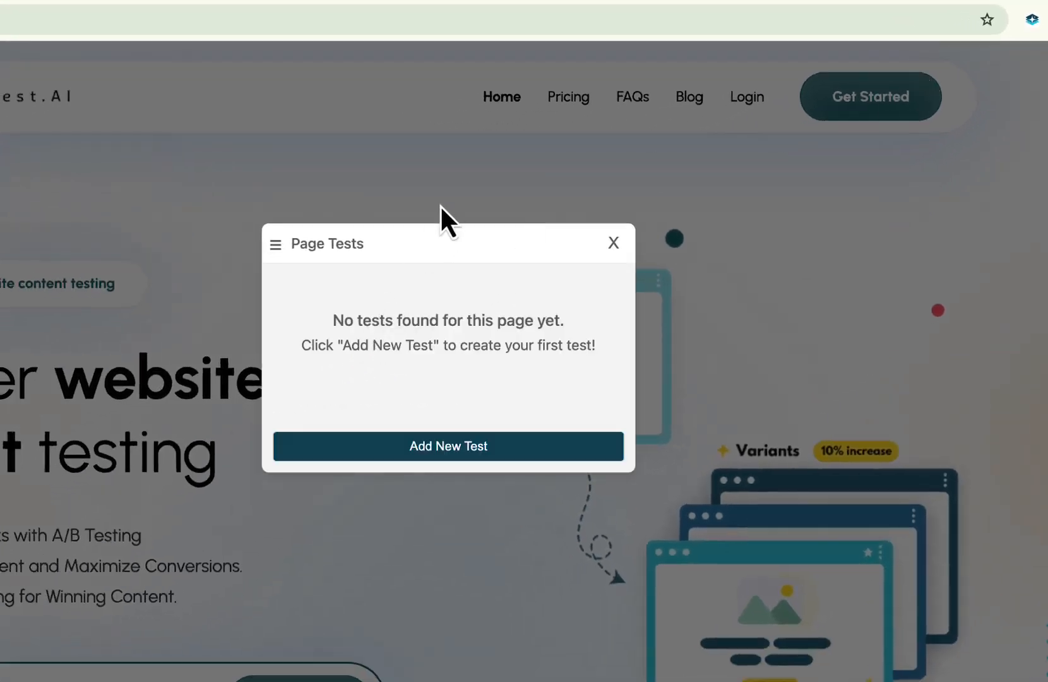
{"action": "left_click_drag", "start_coordinate": [484, 256], "coordinate": [786, 179]}
{"action": "left_click", "coordinate": [699, 248]}
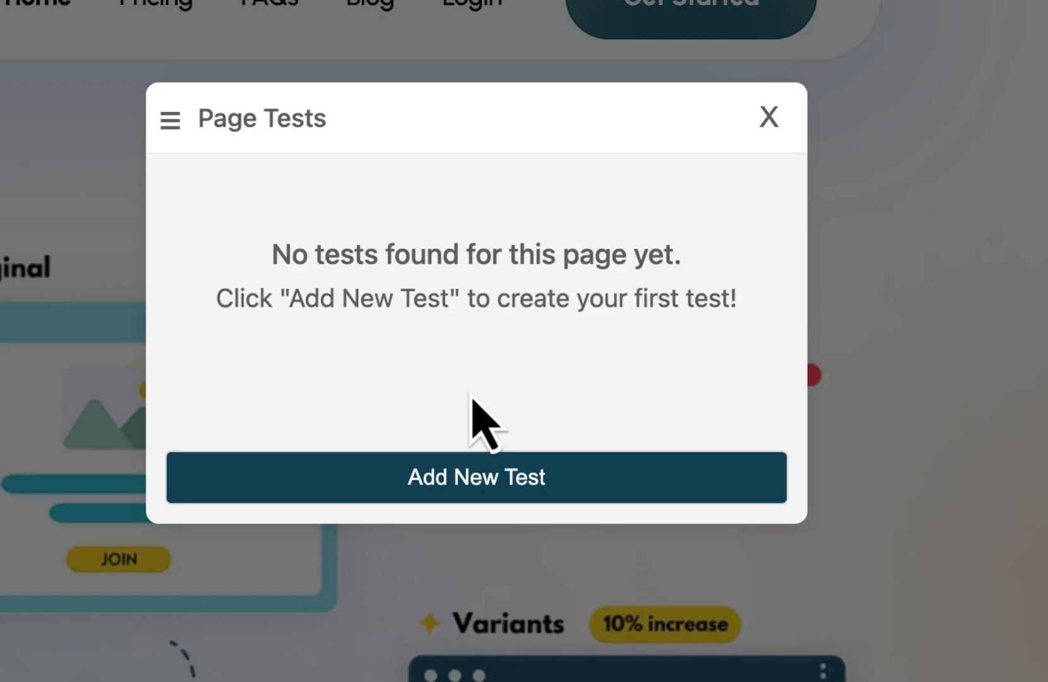
{"action": "mouse_move", "coordinate": [523, 147]}
{"action": "left_mouse_down"}
{"action": "mouse_move", "coordinate": [514, 145]}
{"action": "mouse_move", "coordinate": [541, 138]}
{"action": "left_mouse_up"}
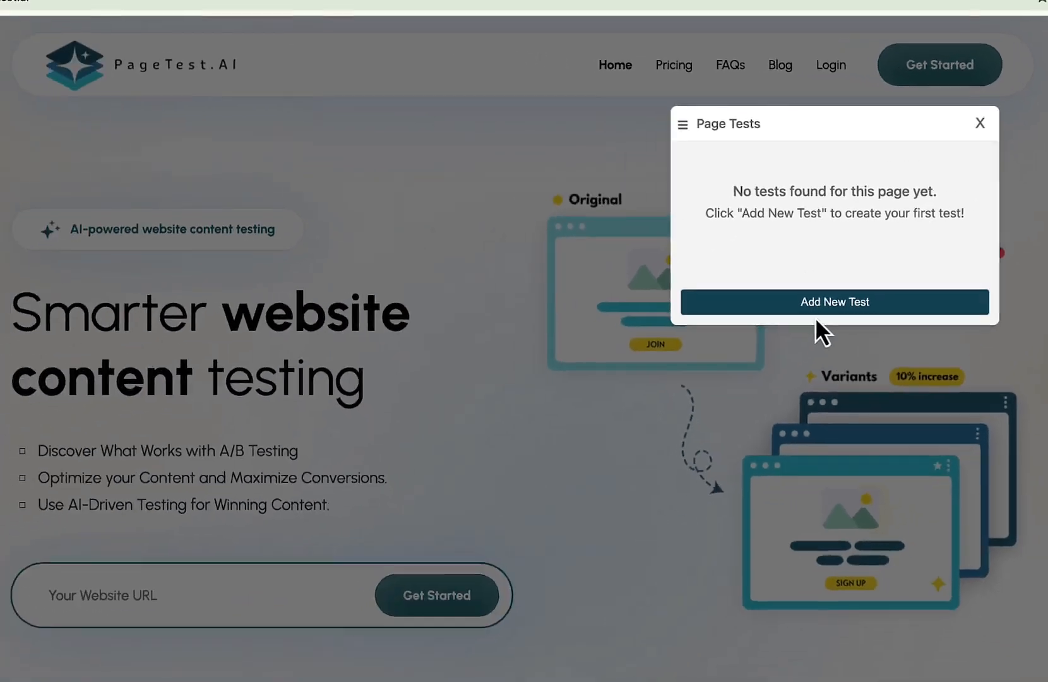
- Add a new test on the "Smarter website content testing" headline
{"action": "left_click", "coordinate": [870, 301]}
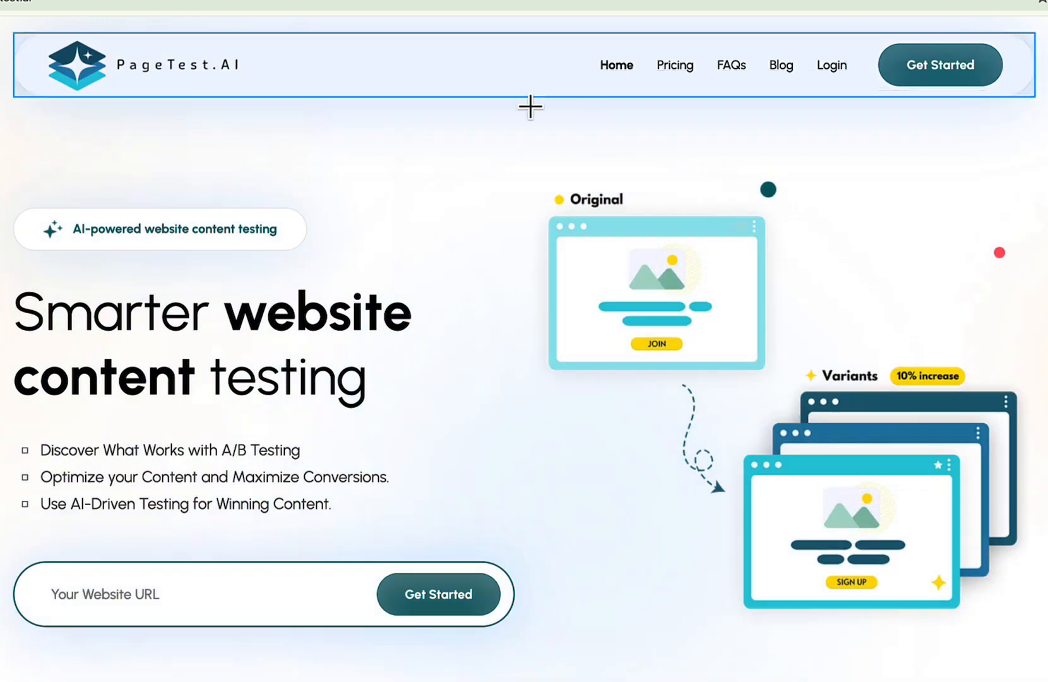
{"action": "scroll", "coordinate": [295, 470], "scroll_direction": "down", "scroll_amount": 8}
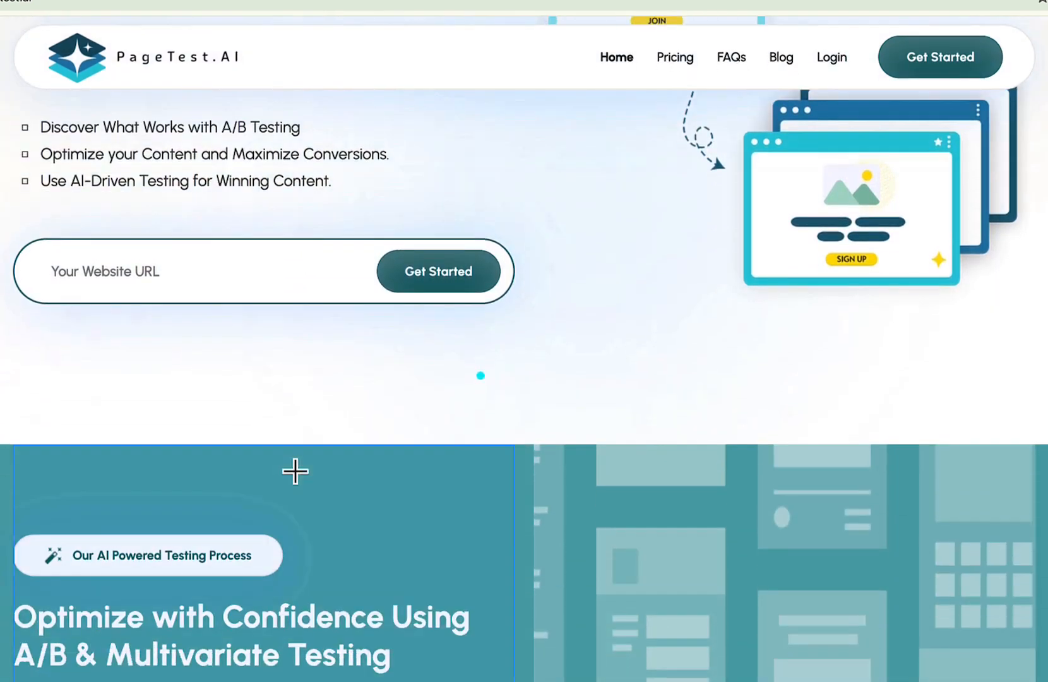
{"action": "scroll", "coordinate": [265, 566], "scroll_direction": "down", "scroll_amount": 5}
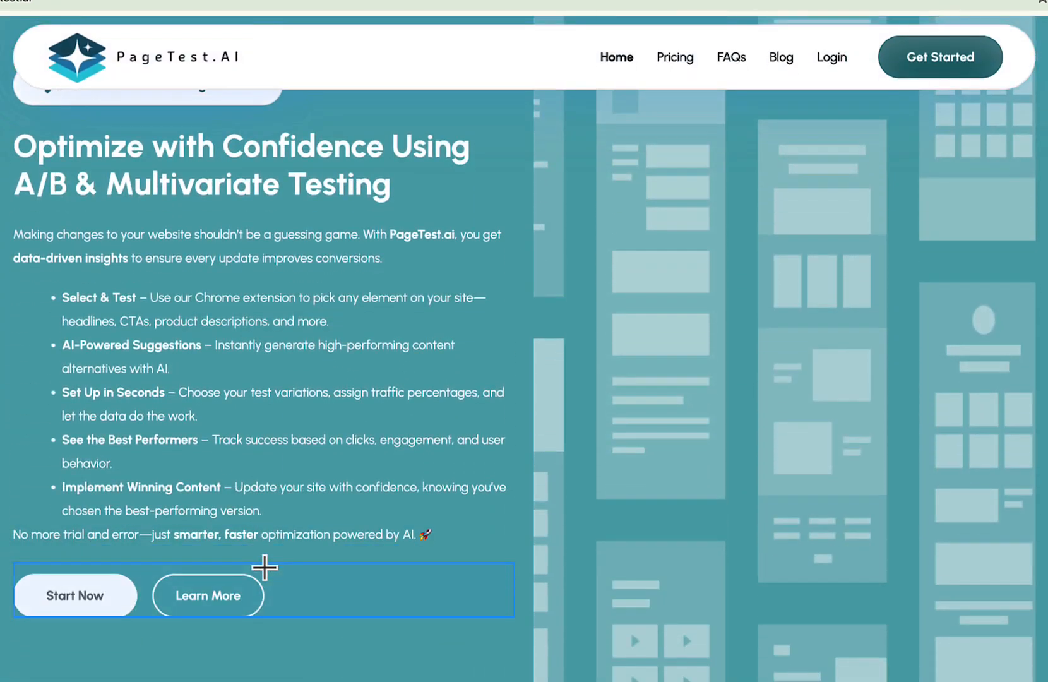
{"action": "scroll", "coordinate": [265, 566], "scroll_direction": "up", "scroll_amount": 15}
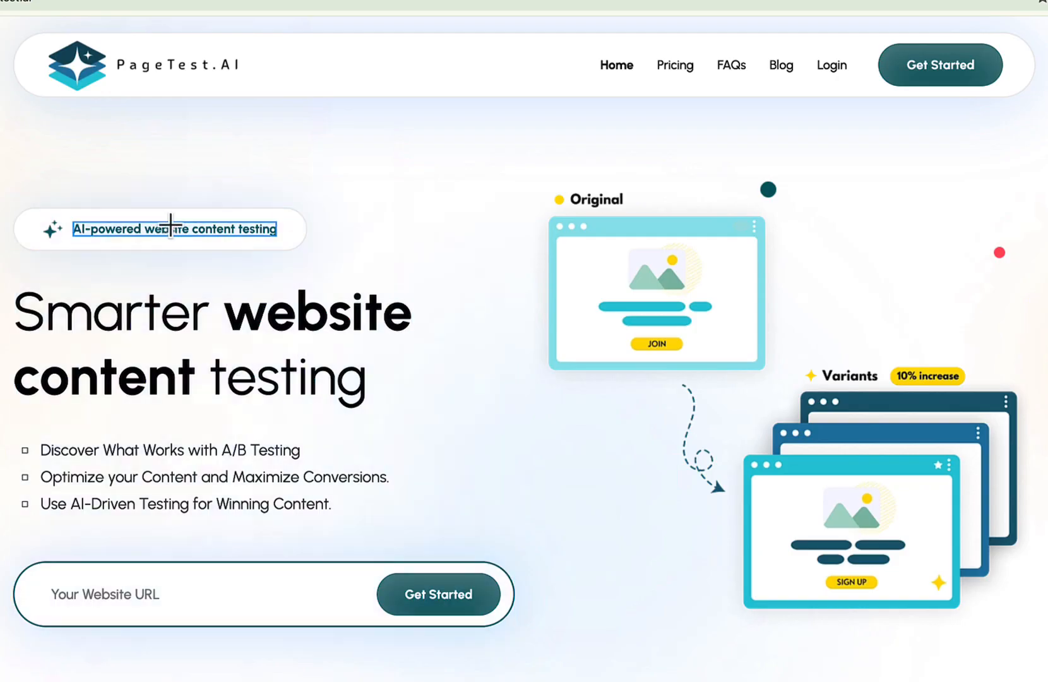
{"action": "left_click", "coordinate": [377, 352]}
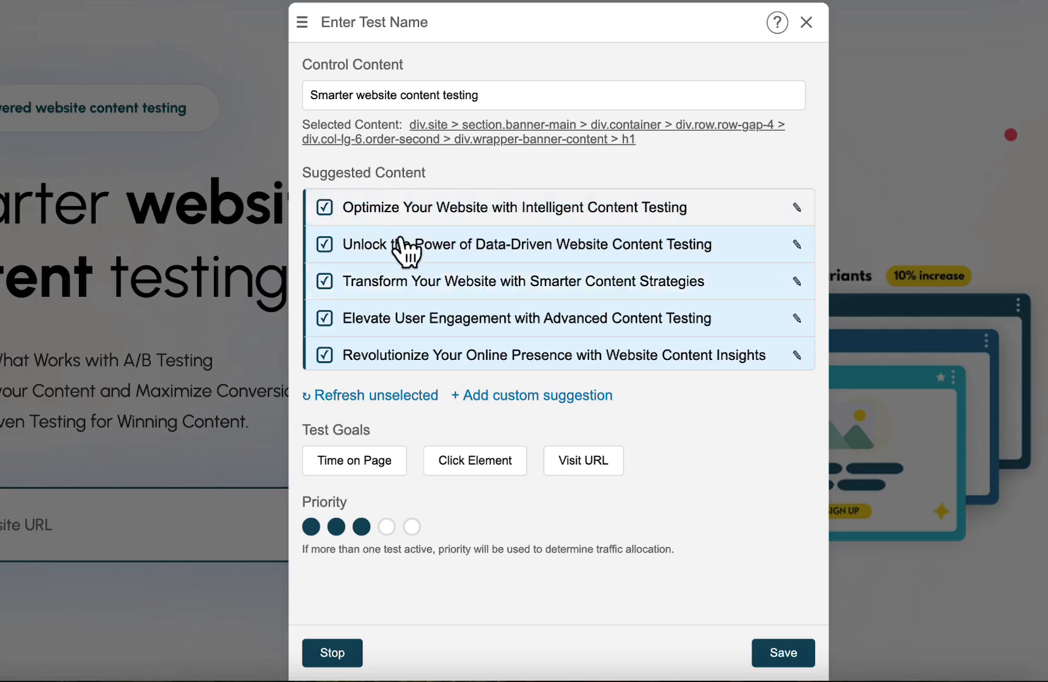
- Look through the suggested headline variants and toggle the first one off and back on
{"action": "scroll", "coordinate": [445, 272], "scroll_direction": "down", "scroll_amount": 3}
{"action": "scroll", "coordinate": [445, 271], "scroll_direction": "down", "scroll_amount": 3}
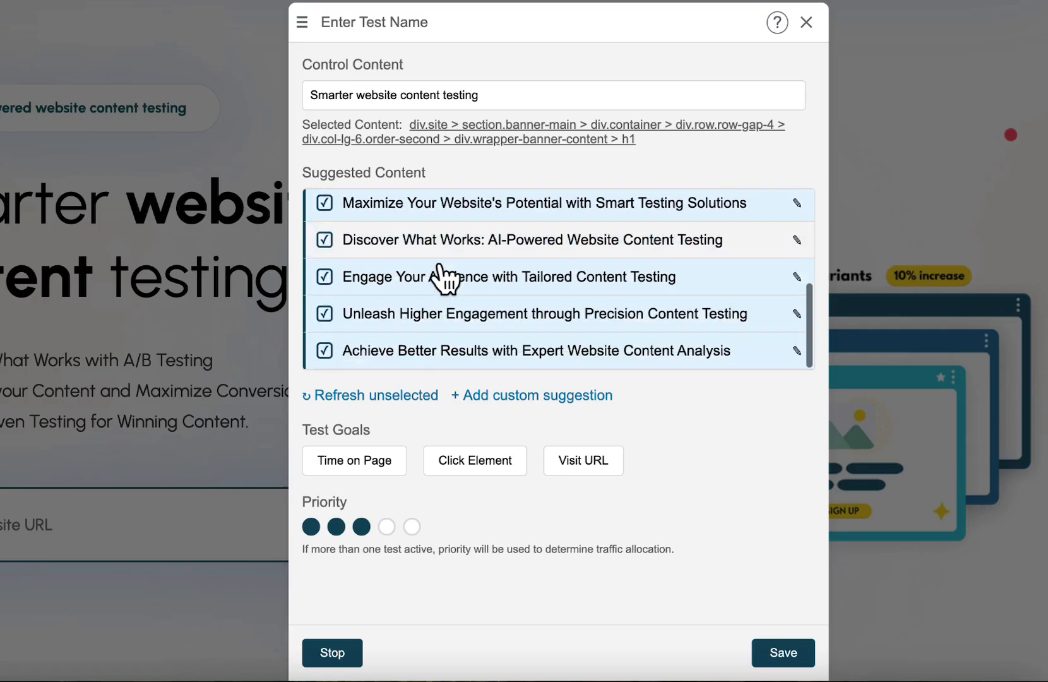
{"action": "scroll", "coordinate": [445, 272], "scroll_direction": "up", "scroll_amount": 6}
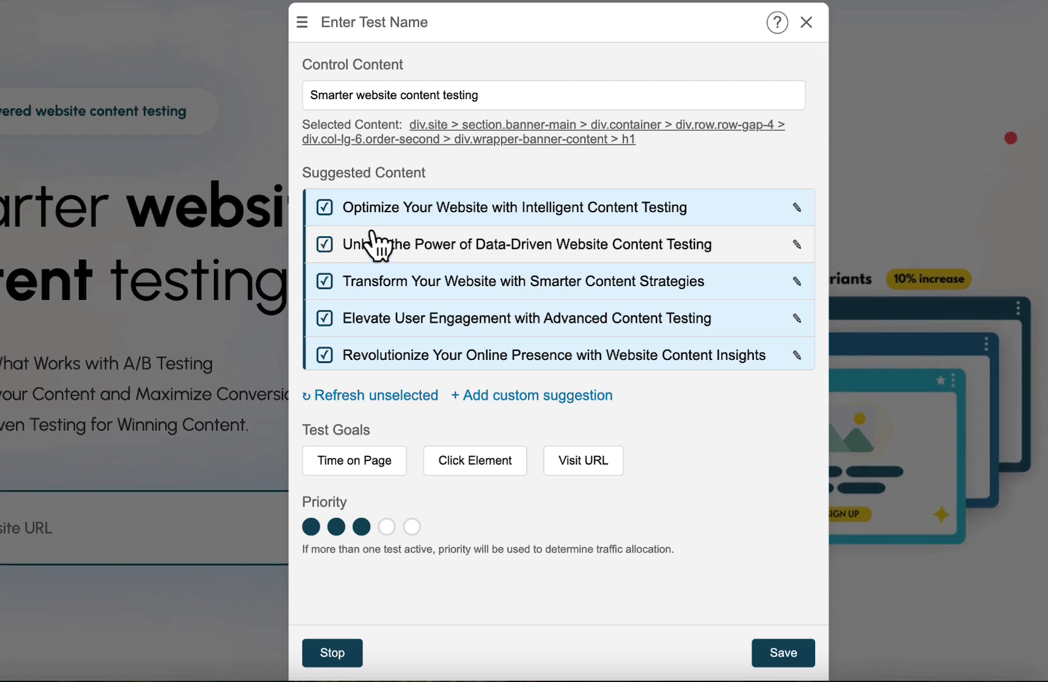
{"action": "left_click", "coordinate": [372, 216]}
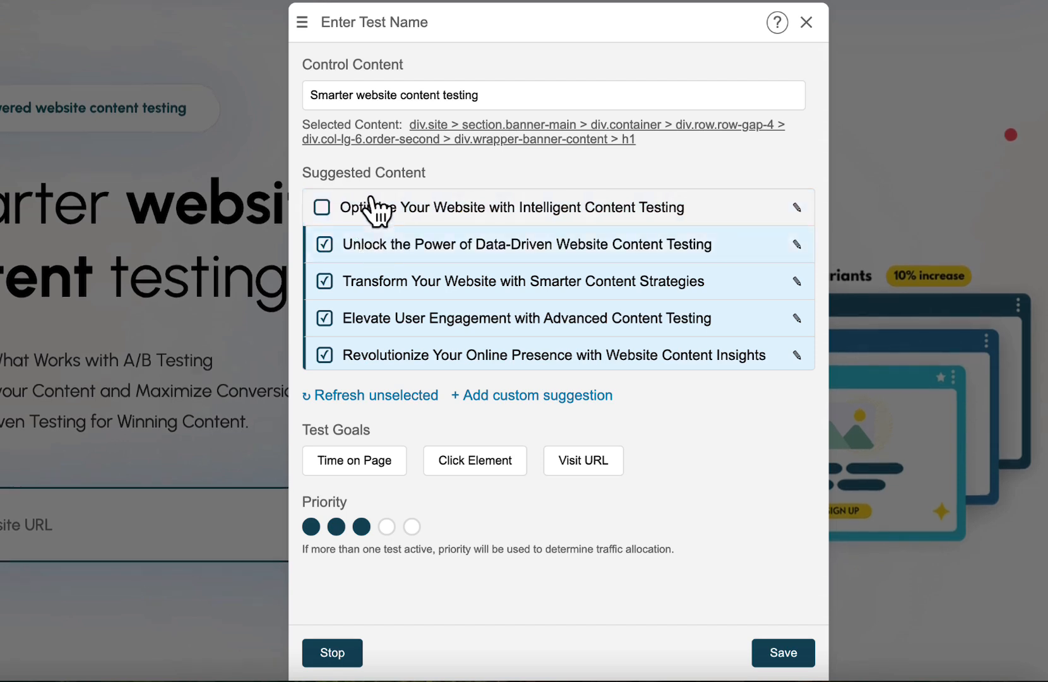
{"action": "left_click", "coordinate": [373, 216]}
- Deselect the suggestions "Elevate User Engagement with Advanced Content Testing" and "Revolutionize Your Online Presence with Website Content Insights"
{"action": "scroll", "coordinate": [376, 265], "scroll_direction": "down", "scroll_amount": 1}
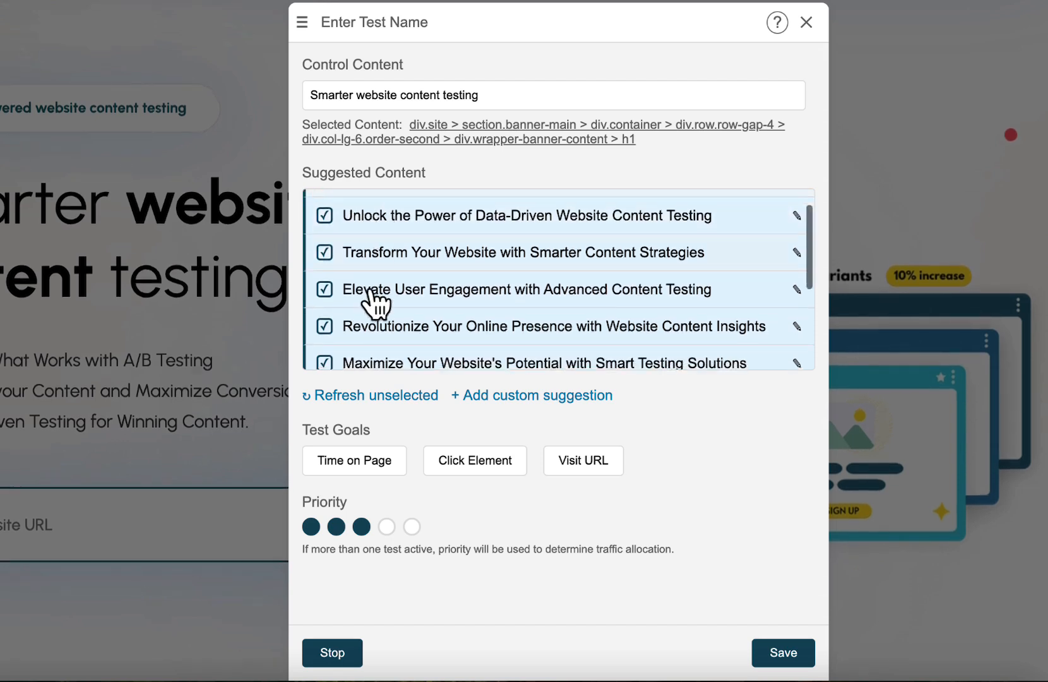
{"action": "left_click", "coordinate": [376, 298]}
{"action": "left_click", "coordinate": [388, 324]}
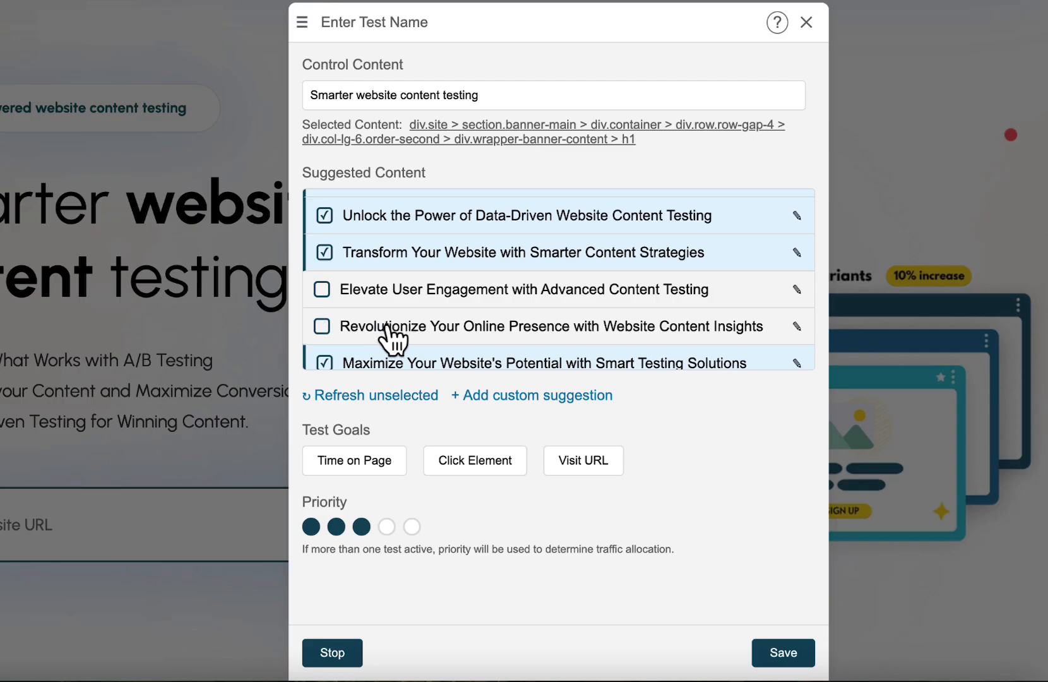
- Remove the colon from the "Discover What Works: AI-Powered Website Content Testing" suggestion and save the edited text
{"action": "scroll", "coordinate": [642, 257], "scroll_direction": "down", "scroll_amount": 2}
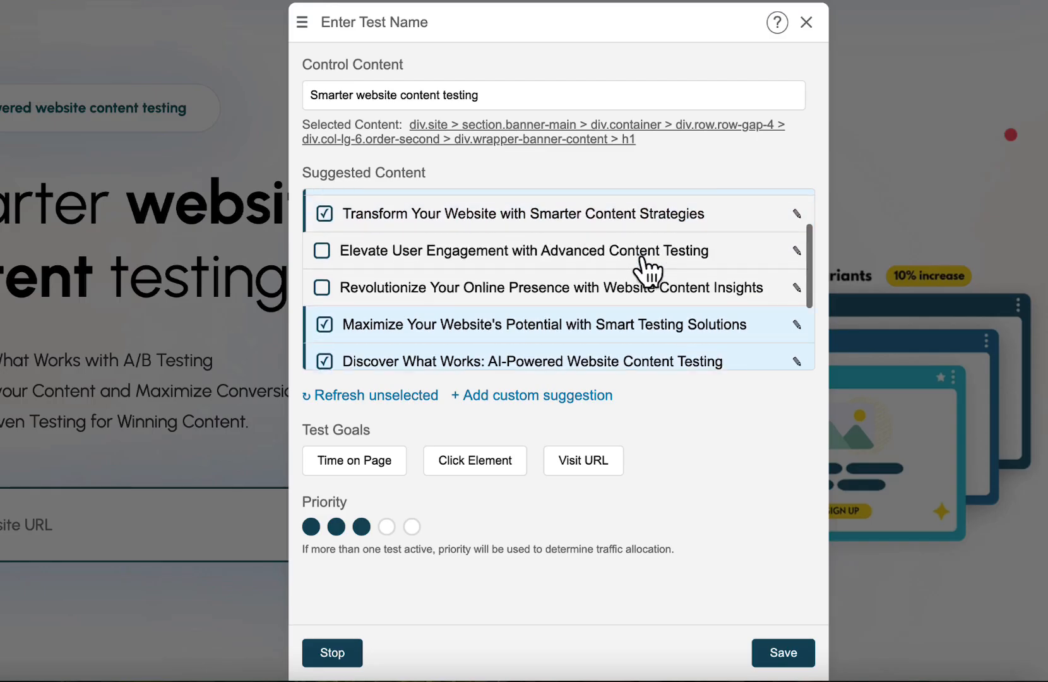
{"action": "scroll", "coordinate": [647, 272], "scroll_direction": "down", "scroll_amount": 1}
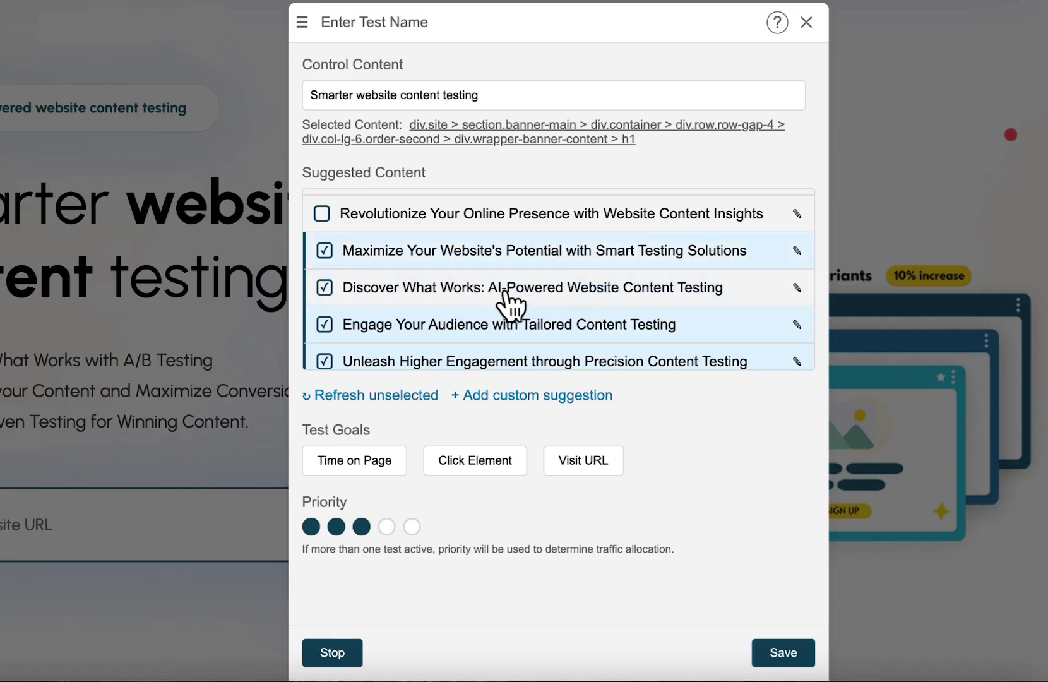
{"action": "left_click", "coordinate": [796, 287]}
{"action": "left_click", "coordinate": [441, 291]}
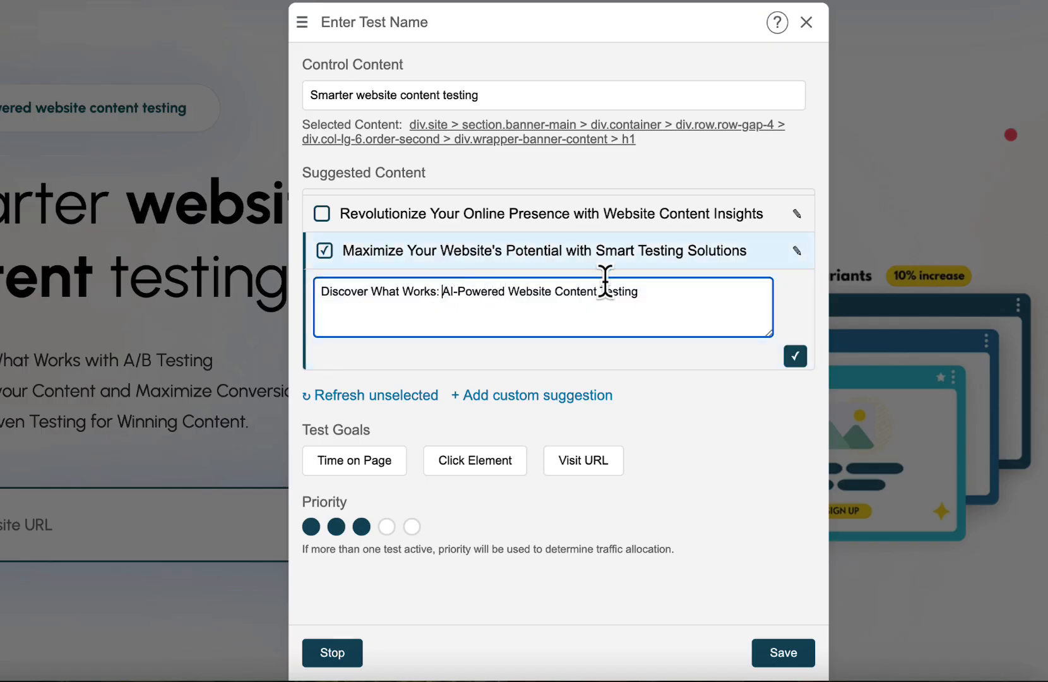
{"action": "key", "text": "BackSpace"}
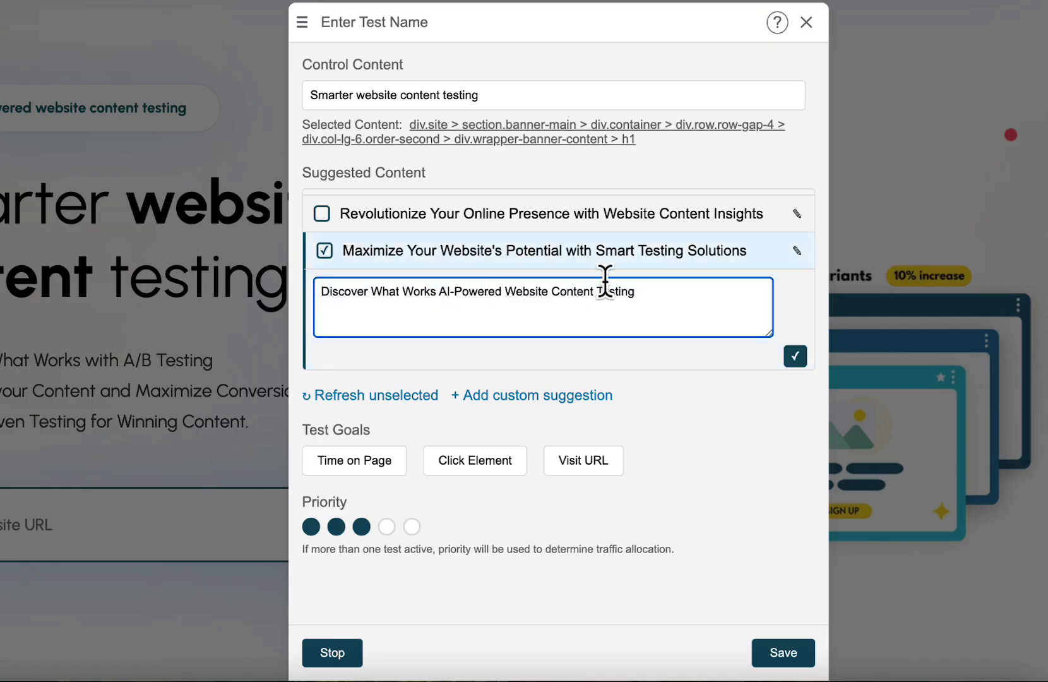
{"action": "left_click", "coordinate": [795, 355]}
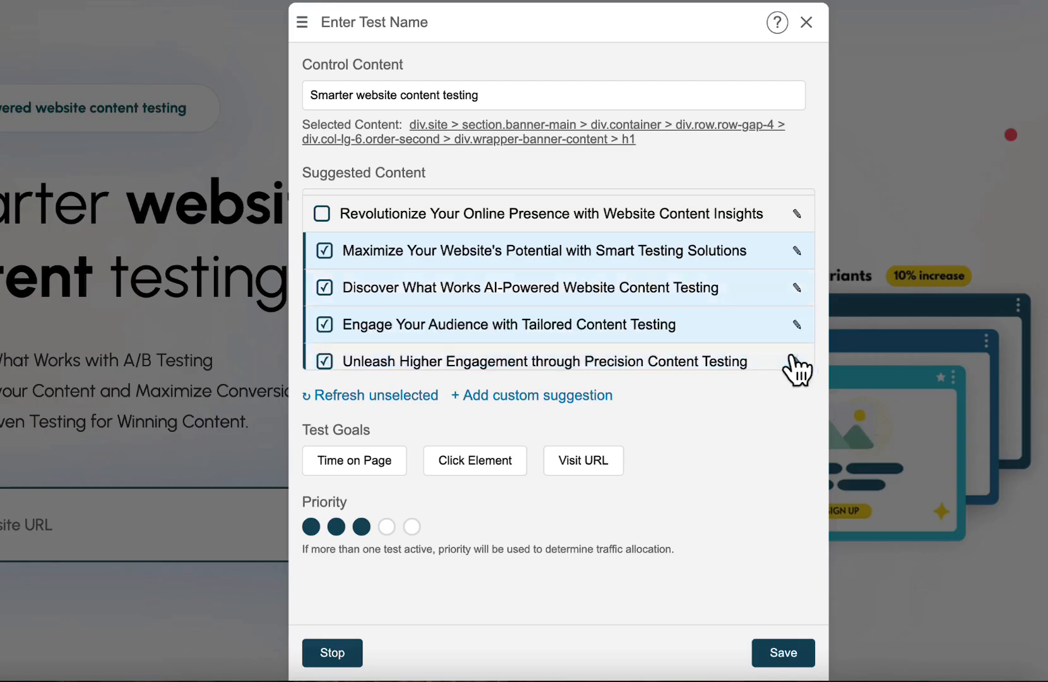
- Replace the unselected suggestions with newly generated ones and review the refreshed list
{"action": "scroll", "coordinate": [648, 260], "scroll_direction": "down", "scroll_amount": 2}
{"action": "scroll", "coordinate": [643, 257], "scroll_direction": "up", "scroll_amount": 3}
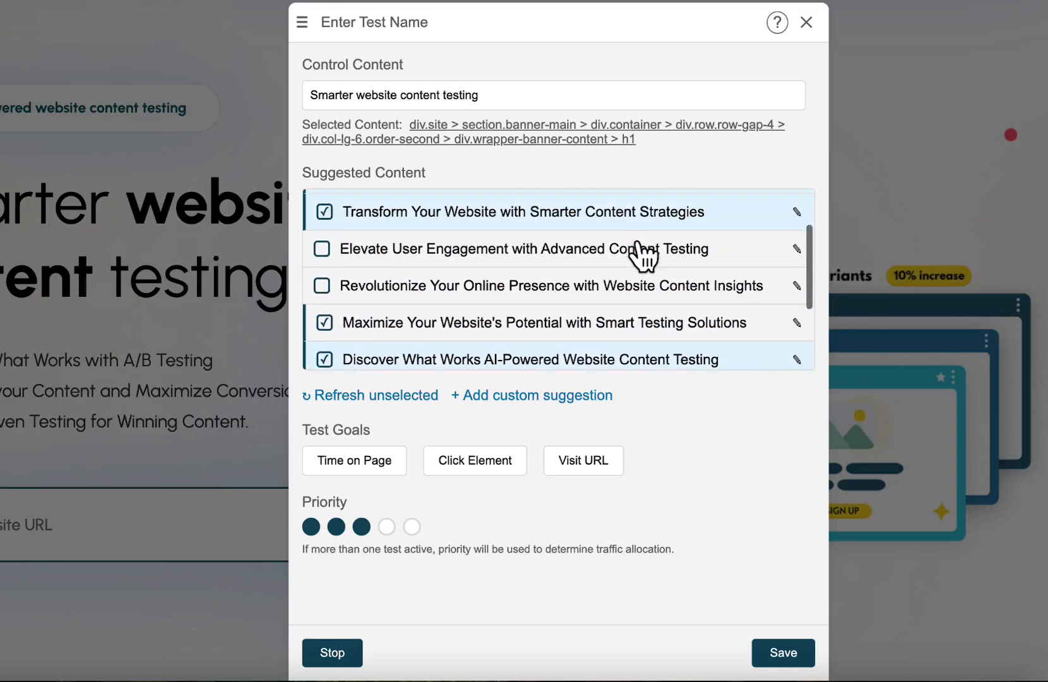
{"action": "scroll", "coordinate": [643, 255], "scroll_direction": "up", "scroll_amount": 1}
{"action": "scroll", "coordinate": [420, 296], "scroll_direction": "up", "scroll_amount": 1}
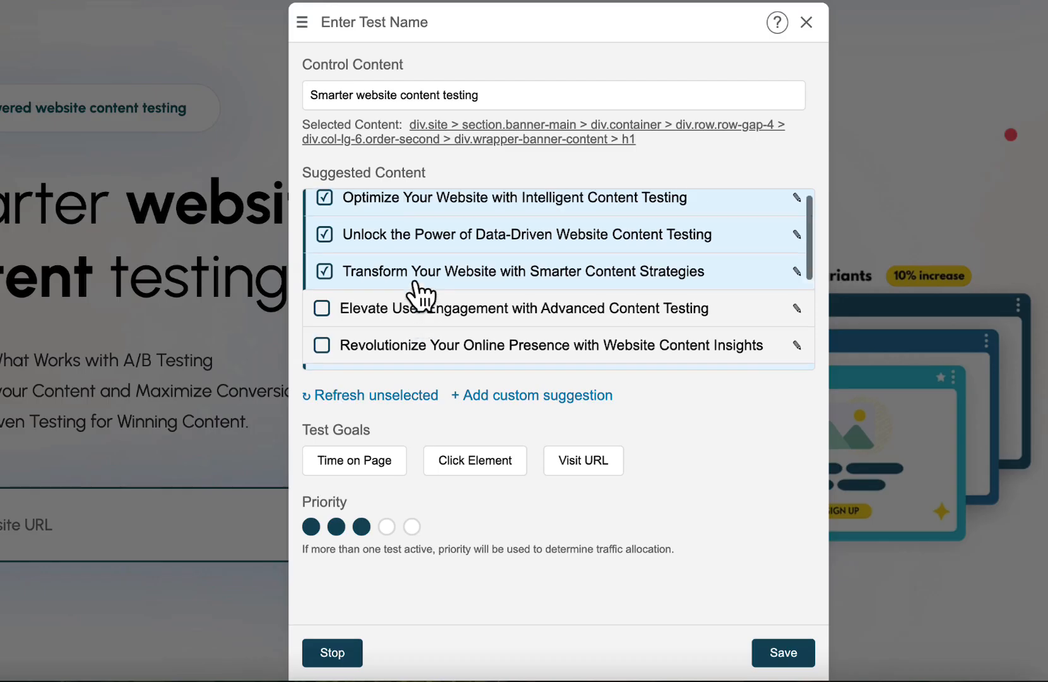
{"action": "left_click", "coordinate": [371, 394]}
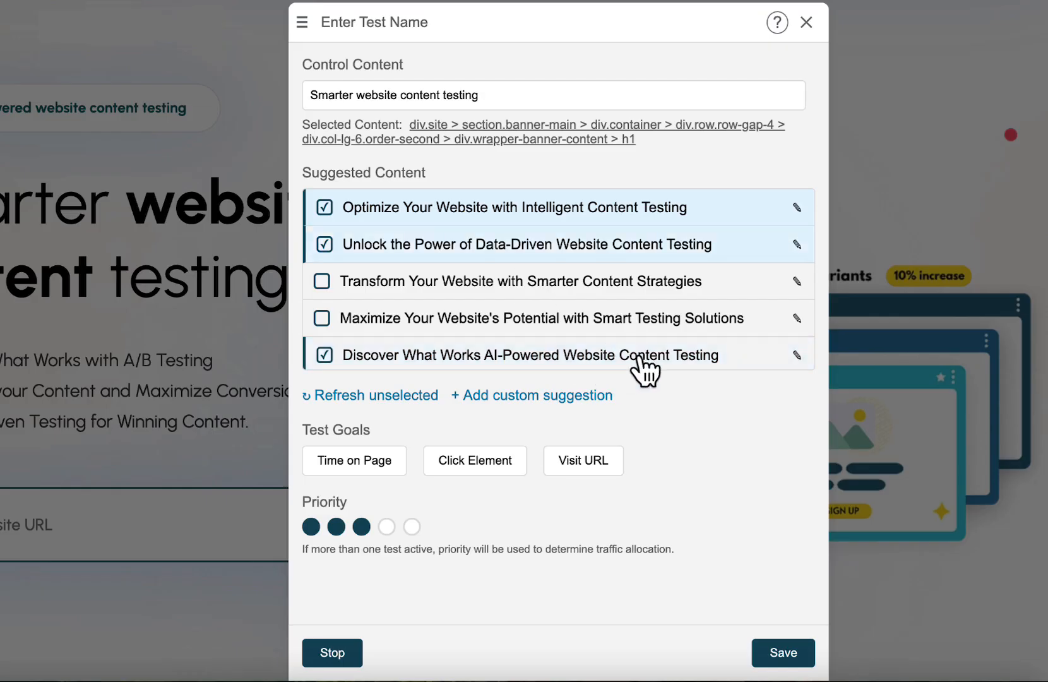
{"action": "scroll", "coordinate": [692, 310], "scroll_direction": "down", "scroll_amount": 5}
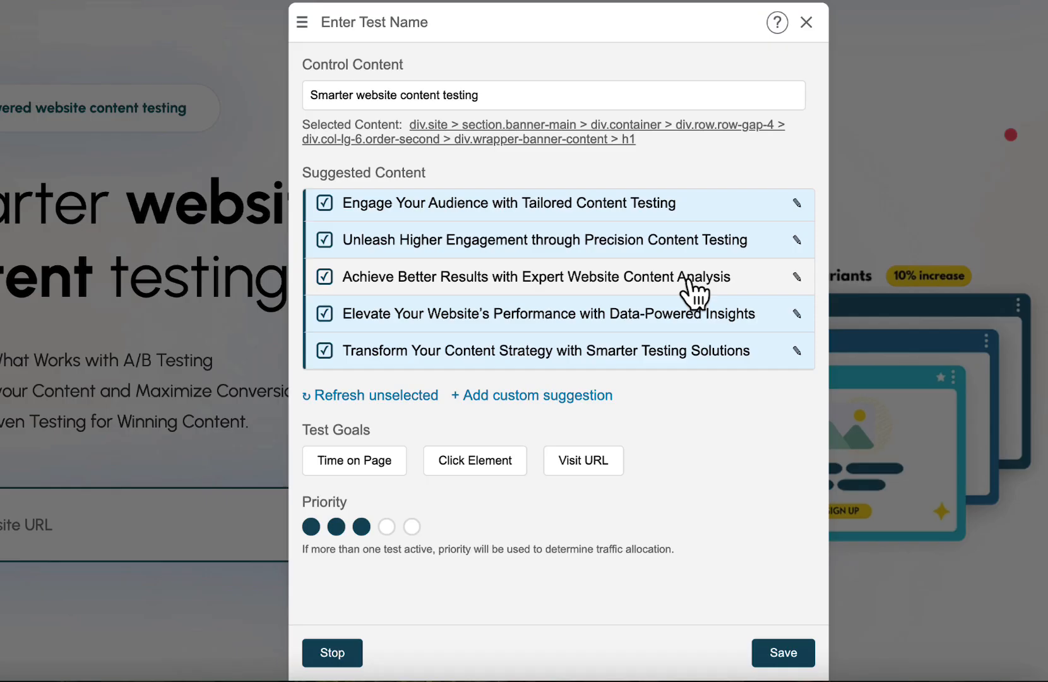
- Add a custom suggestion with the text "ABC" to the suggested content
{"action": "left_click", "coordinate": [516, 398]}
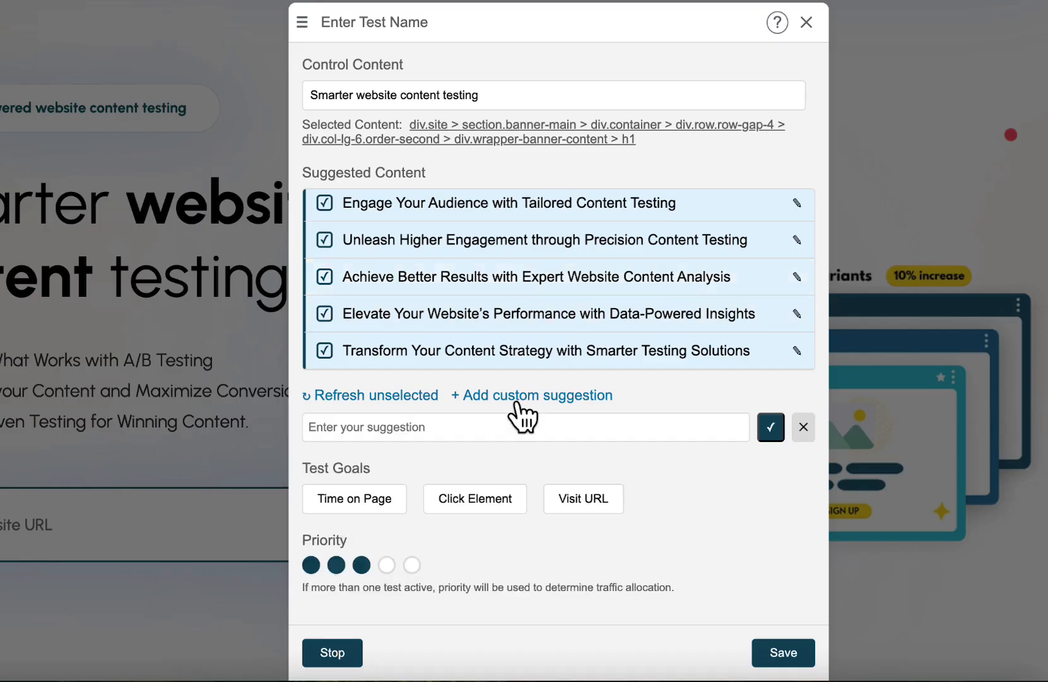
{"action": "left_click", "coordinate": [445, 419]}
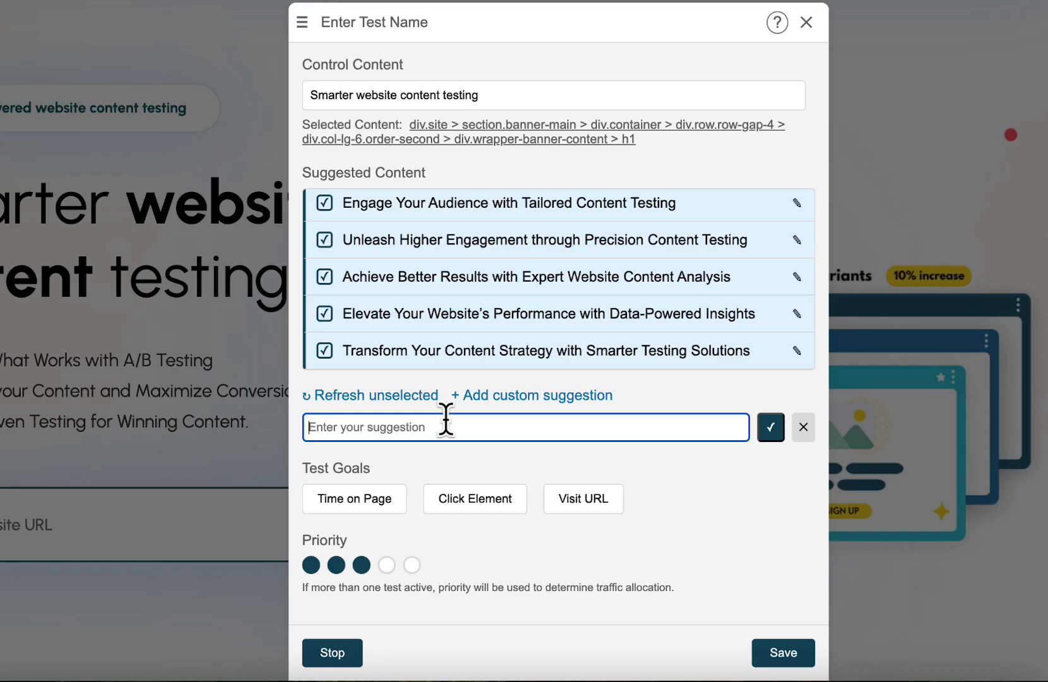
{"action": "type", "text": "ABC"}
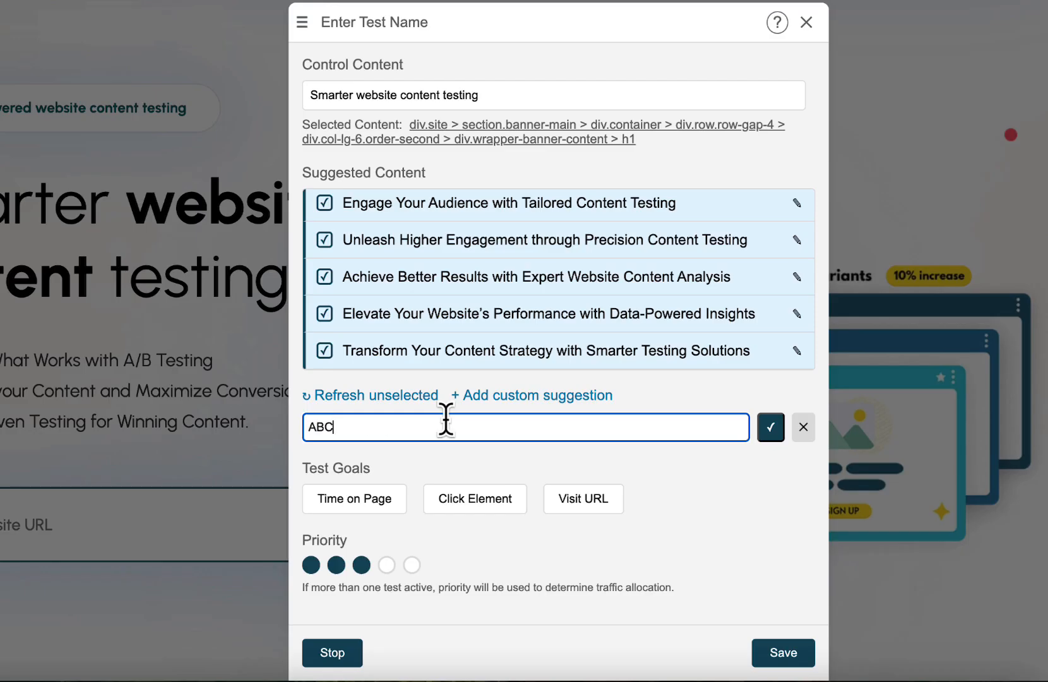
{"action": "left_click", "coordinate": [769, 430]}
{"action": "scroll", "coordinate": [643, 268], "scroll_direction": "down", "scroll_amount": 1}
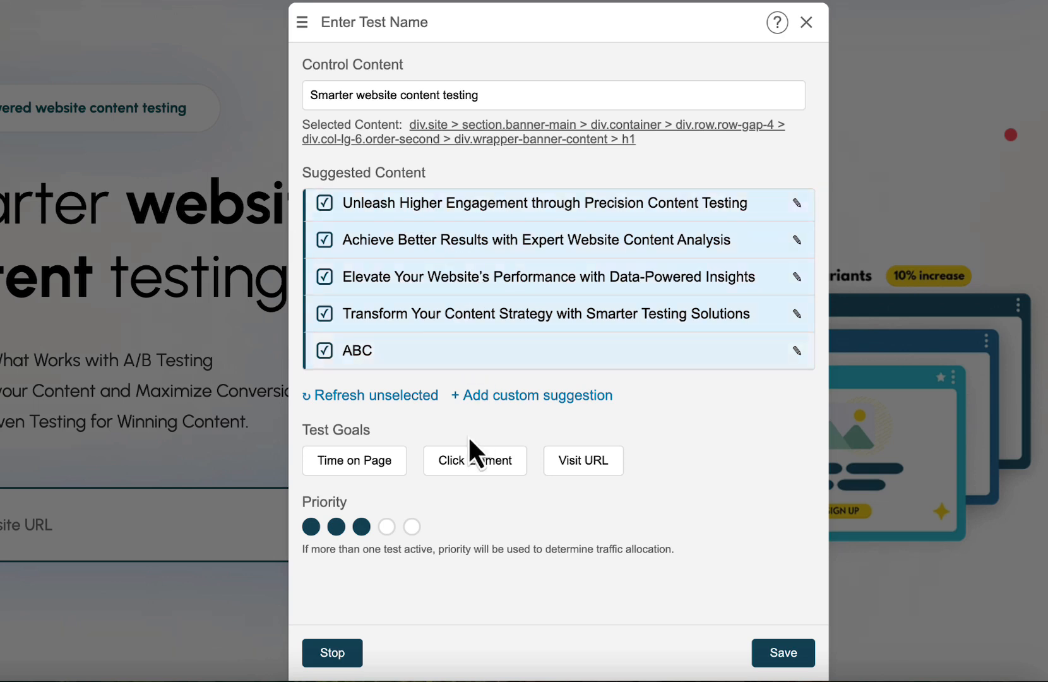
- Set the test goal to Time on Page, and change it to Click Element targeting the Get Started button in the website URL form
{"action": "left_click", "coordinate": [369, 470]}
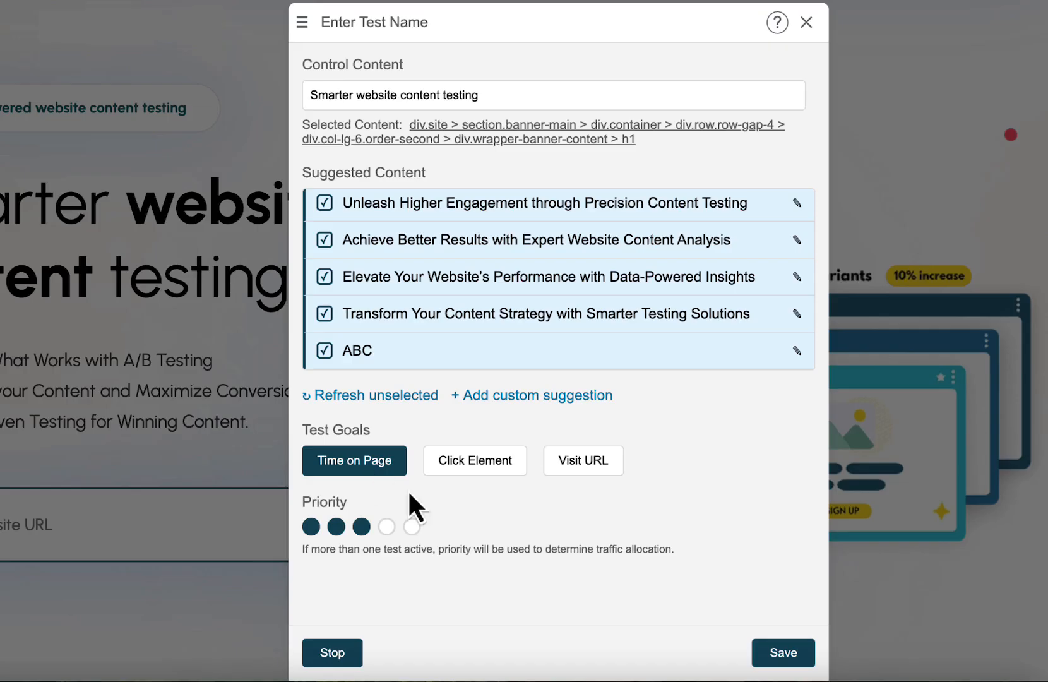
{"action": "left_click", "coordinate": [503, 460]}
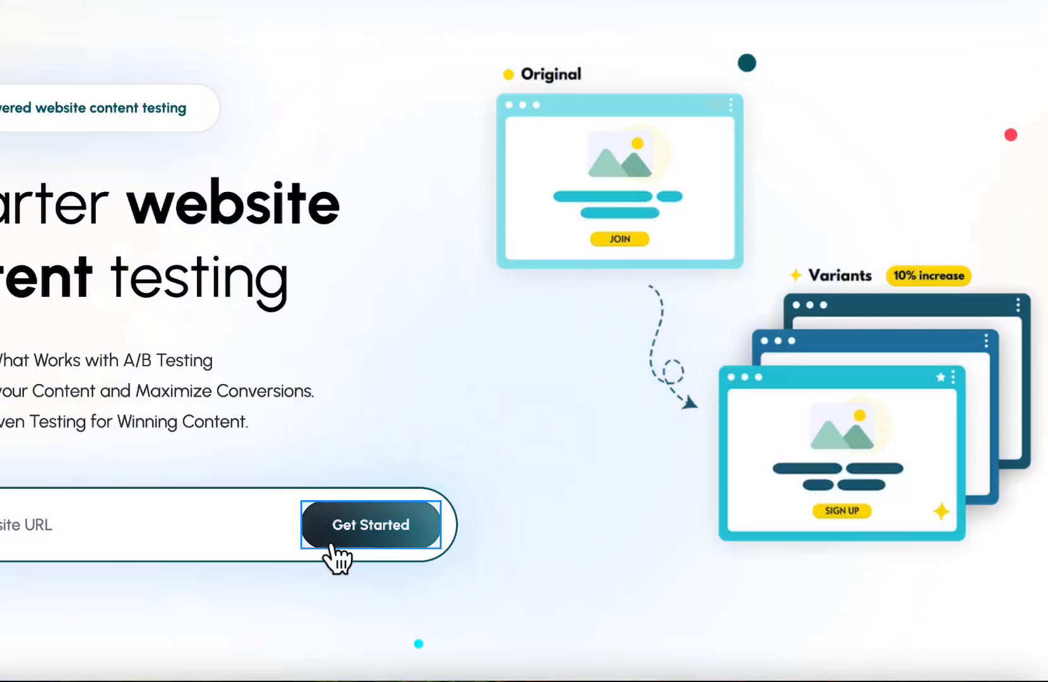
{"action": "left_click", "coordinate": [364, 526]}
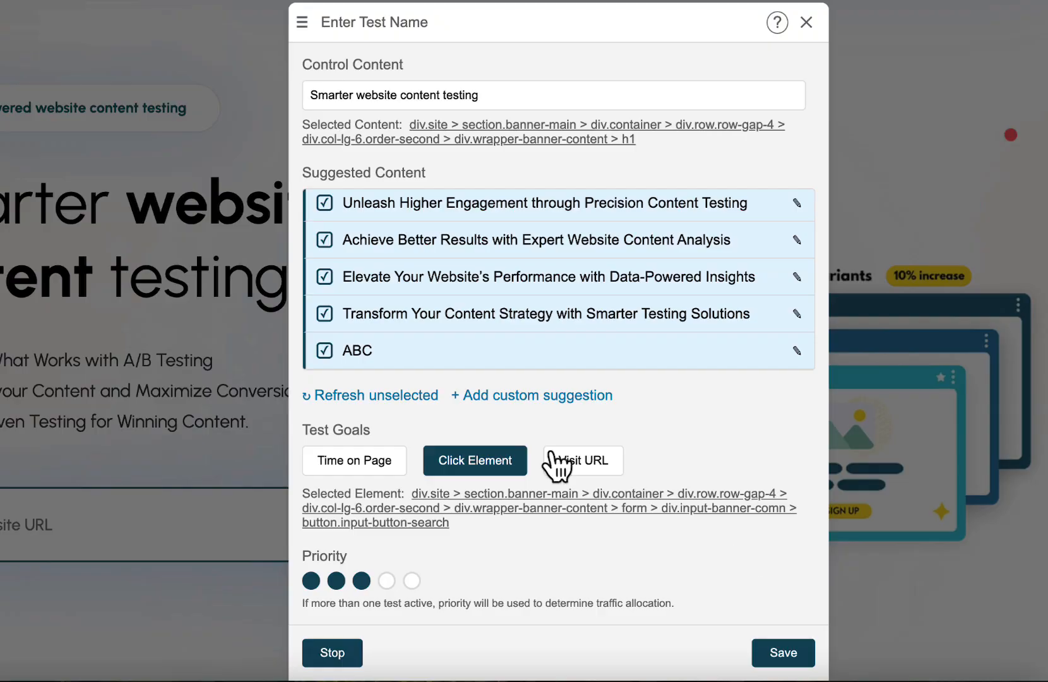
- Switch the test goal to Visit URL
{"action": "left_click", "coordinate": [575, 460]}
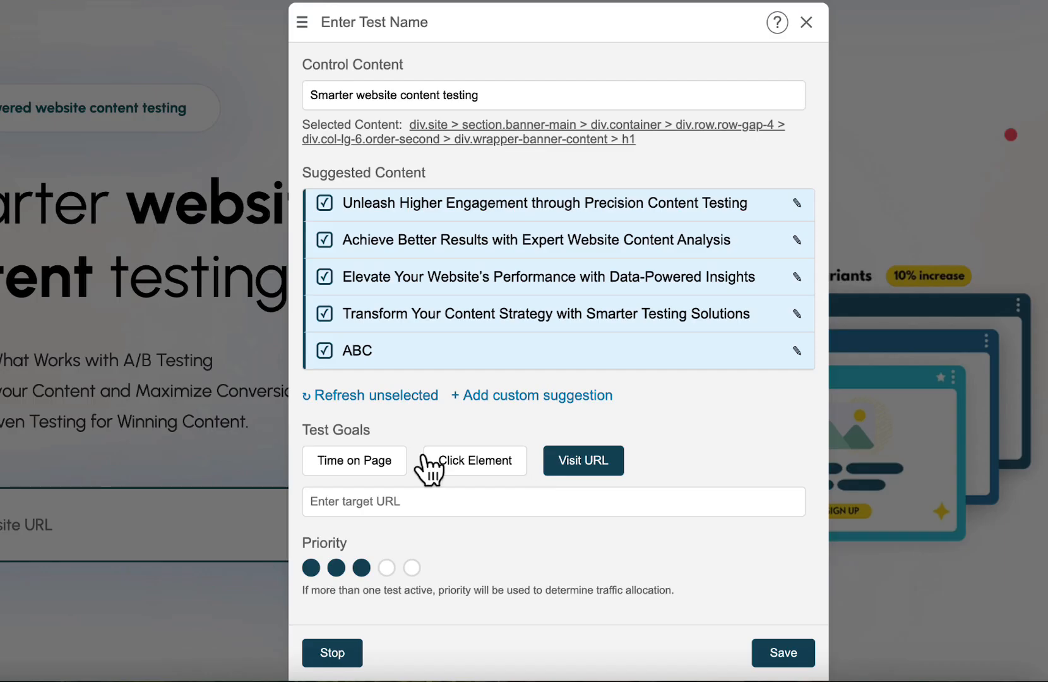
- Set the test goal to Time on Page and raise the priority to the highest of the five levels
{"action": "left_click", "coordinate": [373, 461]}
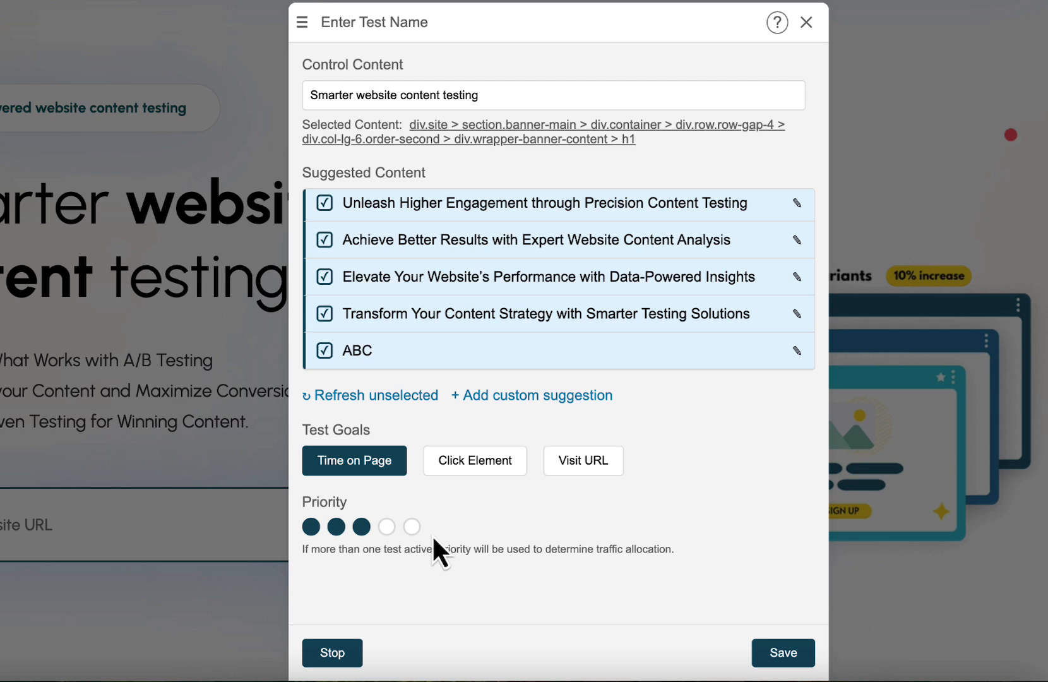
{"action": "left_click", "coordinate": [412, 526]}
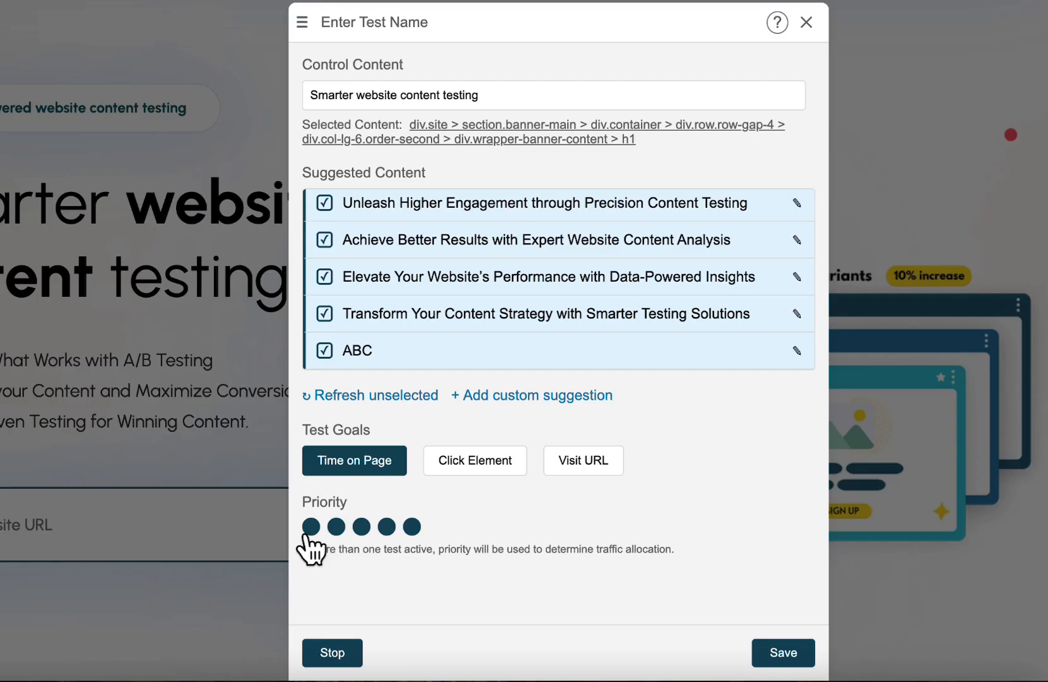
{"action": "left_click", "coordinate": [310, 527]}
{"action": "left_click", "coordinate": [412, 526]}
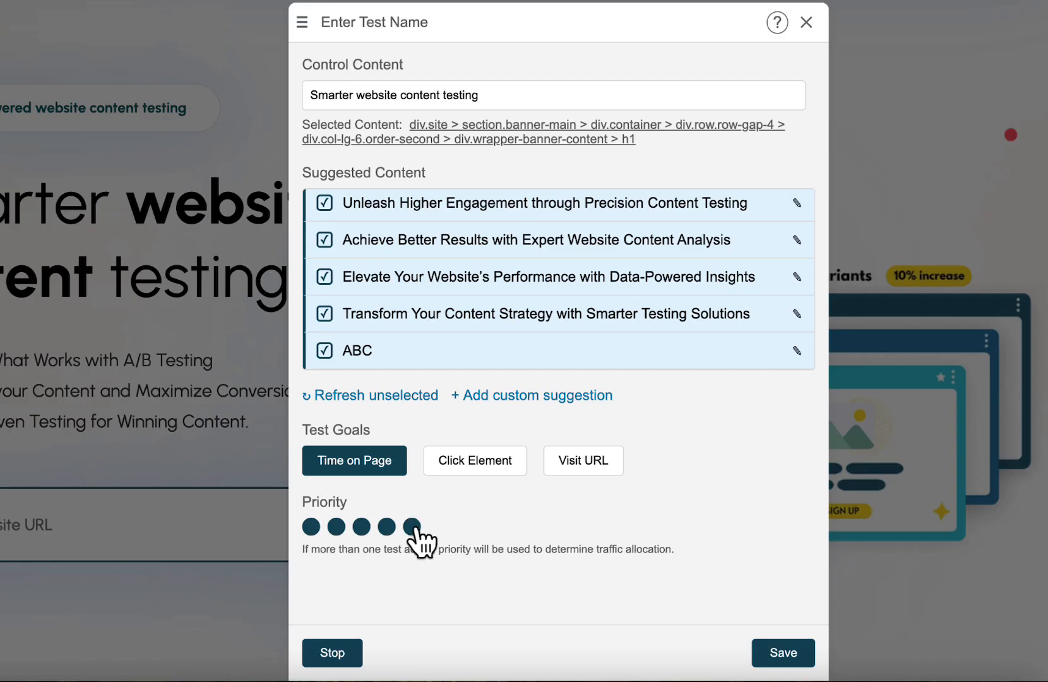
- Name the test "Header" and save it
{"action": "left_click", "coordinate": [382, 22]}
{"action": "triple_click", "coordinate": [383, 23]}
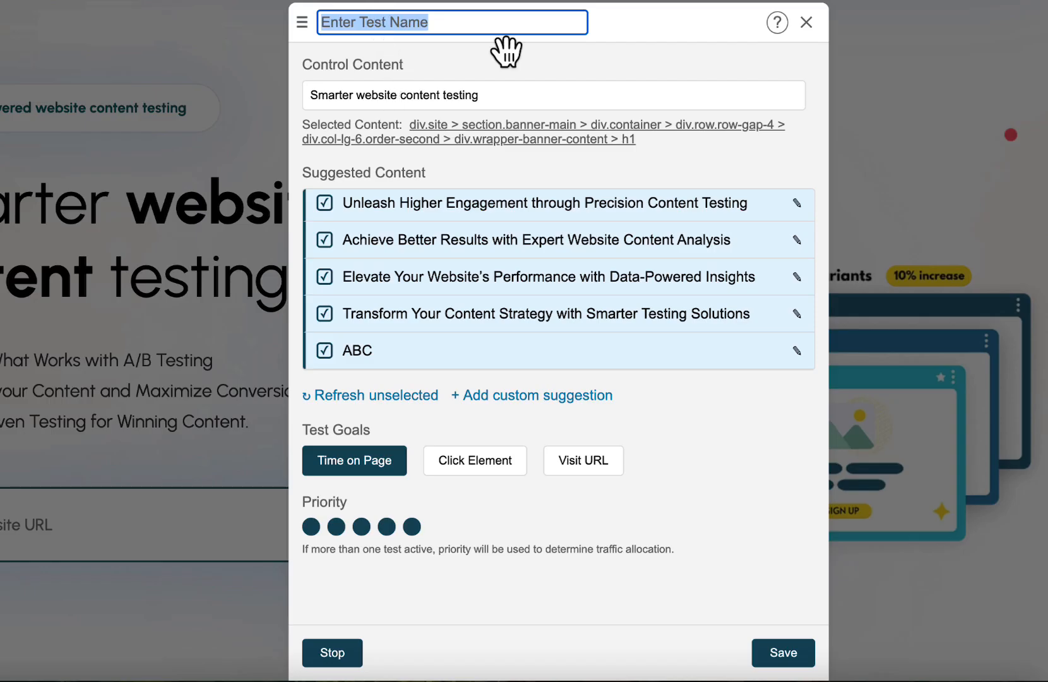
{"action": "type", "text": "H`ea"}
{"action": "type", "text": "d"}
{"action": "key", "text": "BackSpace"}
{"action": "key", "text": "BackSpace"}
{"action": "key", "text": "BackSpace"}
{"action": "key", "text": "BackSpace"}
{"action": "type", "text": "eader"}
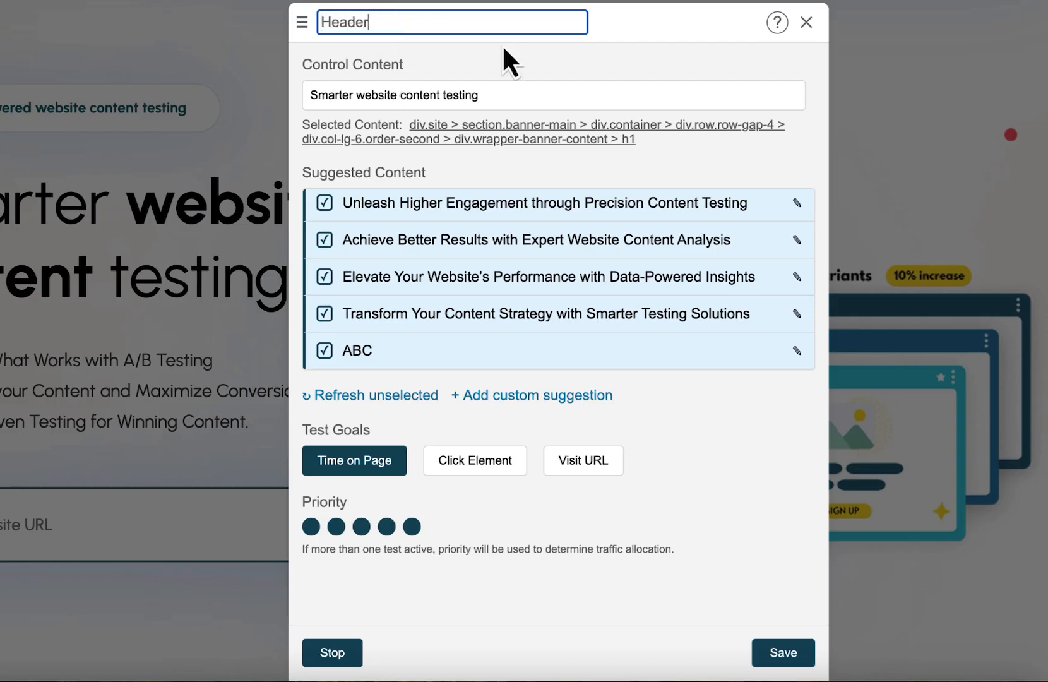
{"action": "left_click", "coordinate": [781, 657]}
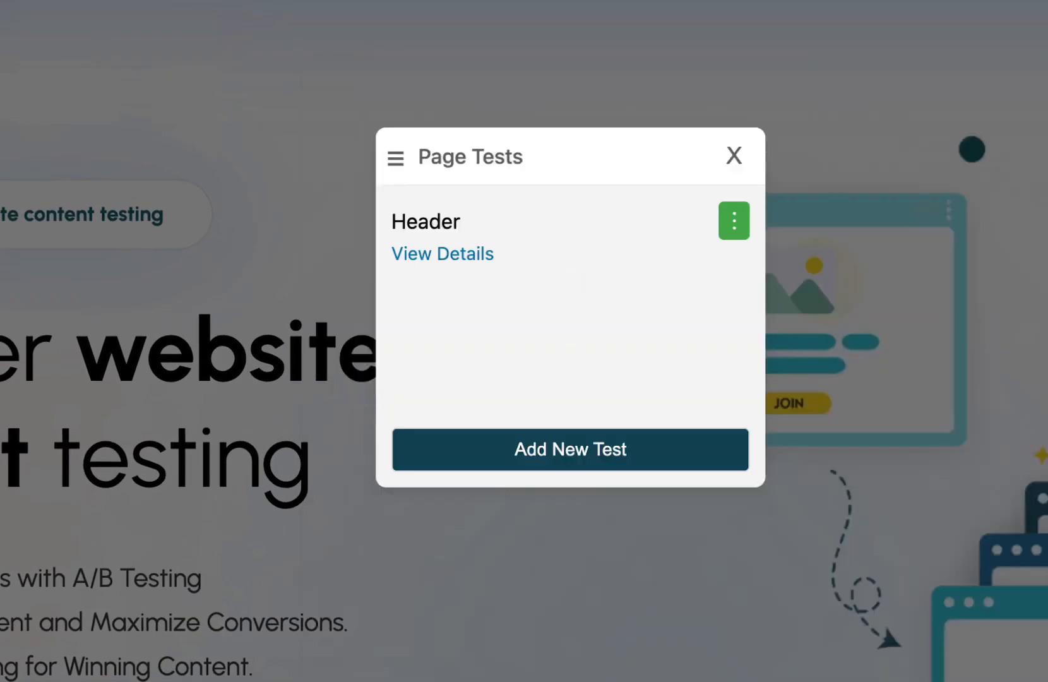
- Check the Header test's available actions, and add a new test on the "AI-powered website content testing" tagline
{"action": "left_click", "coordinate": [734, 221]}
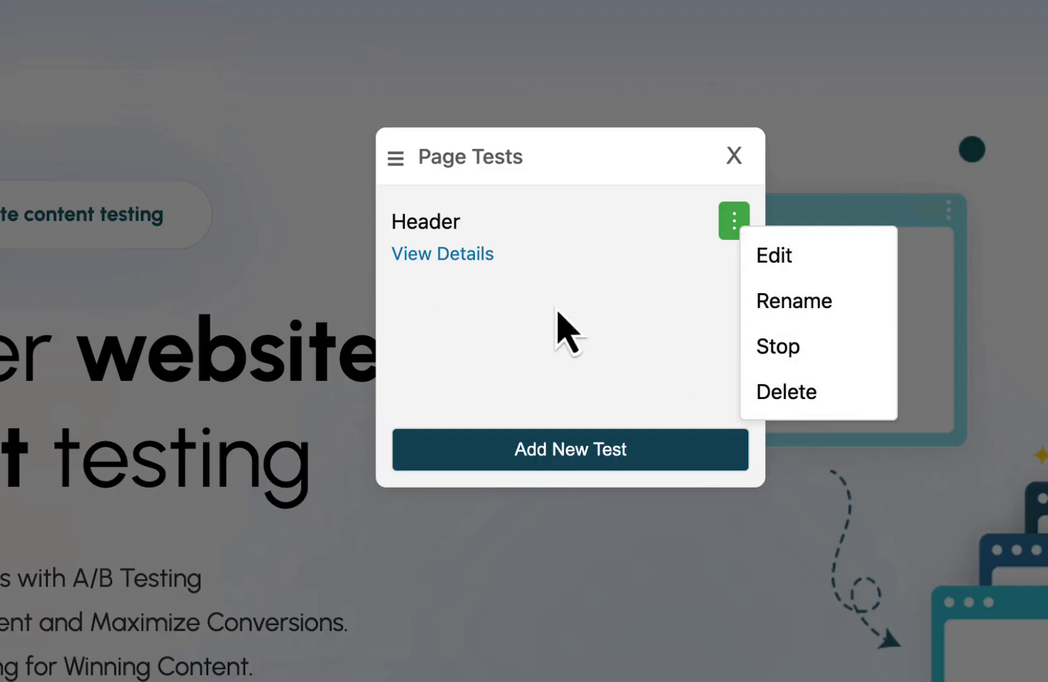
{"action": "left_click", "coordinate": [569, 334]}
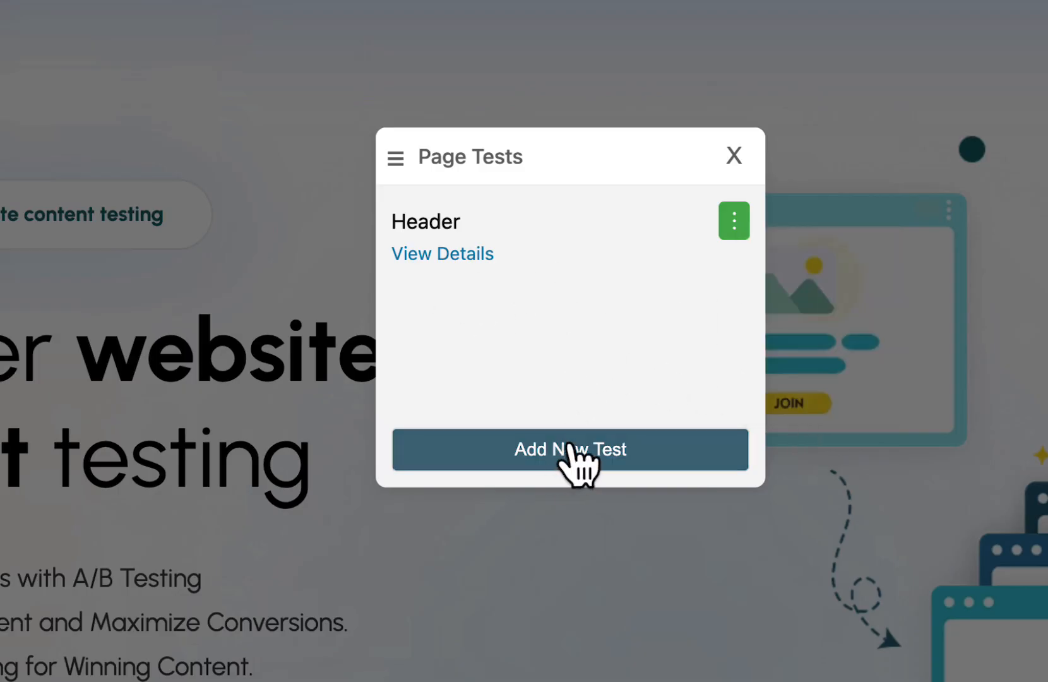
{"action": "left_click", "coordinate": [568, 445]}
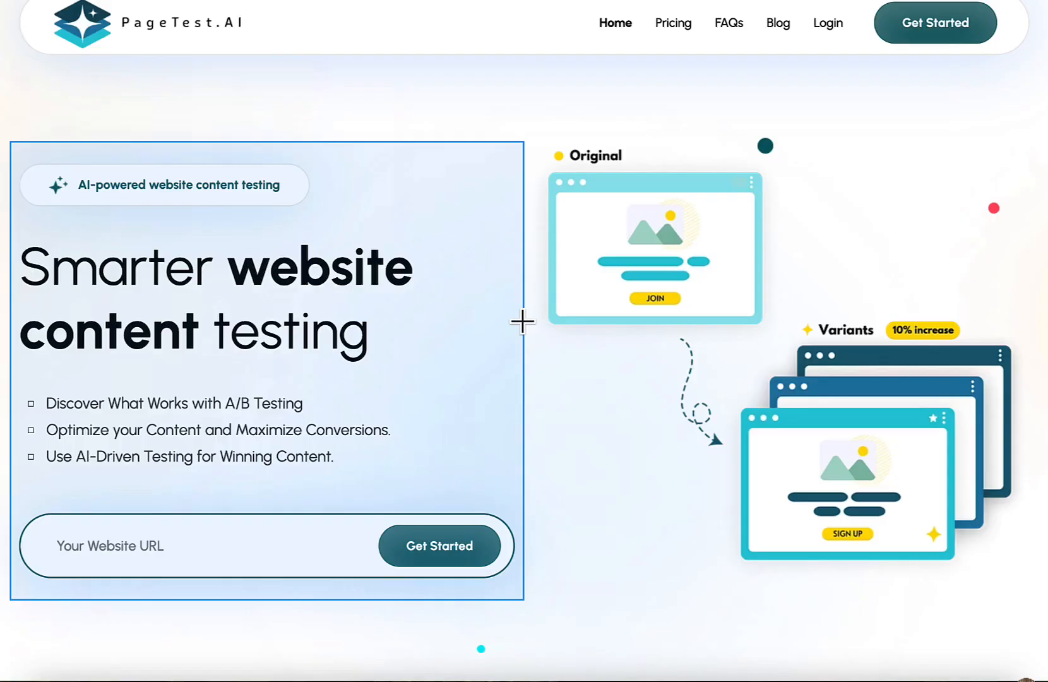
{"action": "left_click", "coordinate": [182, 187]}
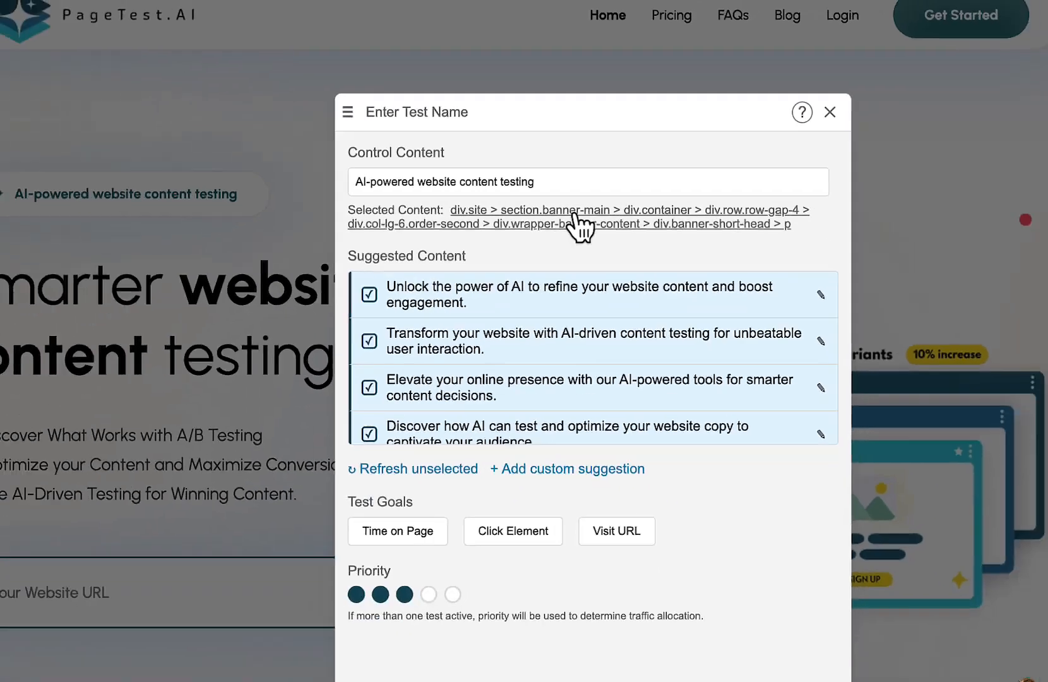
- Reselect the new test's content as the heading "Optimize with Confidence Using A/B & Multivariate Testing"
{"action": "left_click", "coordinate": [577, 222]}
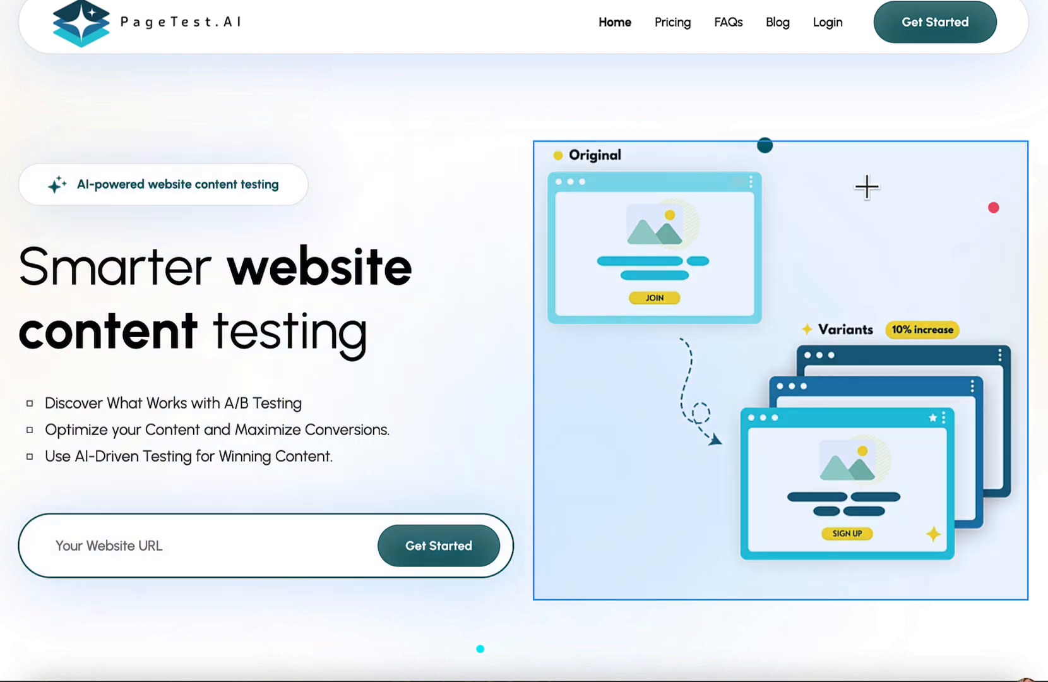
{"action": "scroll", "coordinate": [616, 365], "scroll_direction": "down", "scroll_amount": 10}
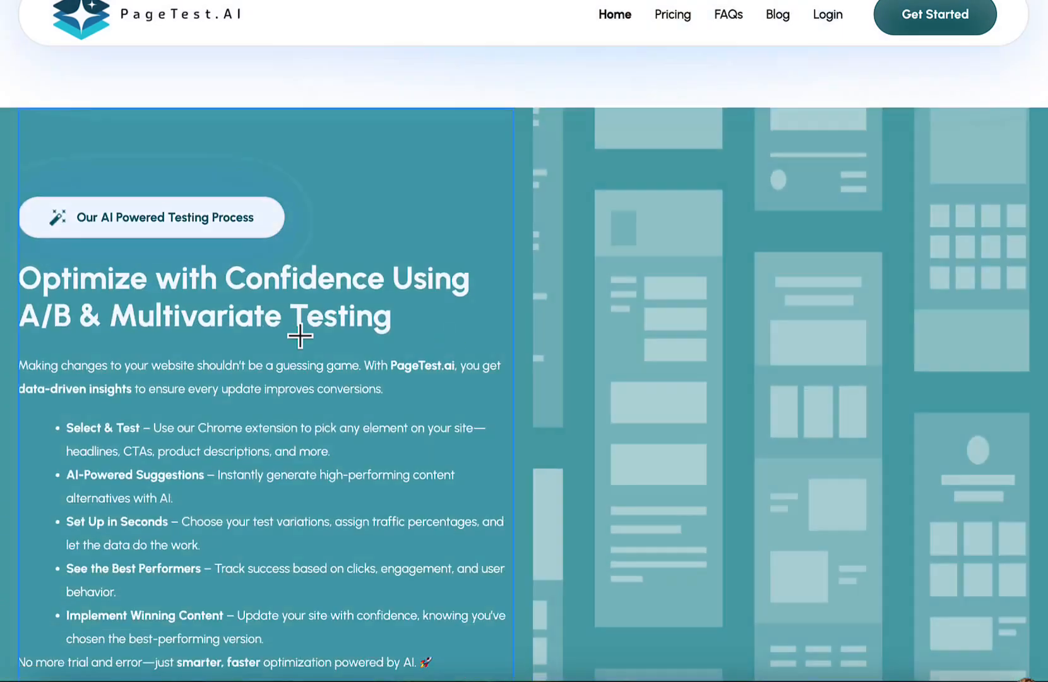
{"action": "left_click", "coordinate": [176, 273]}
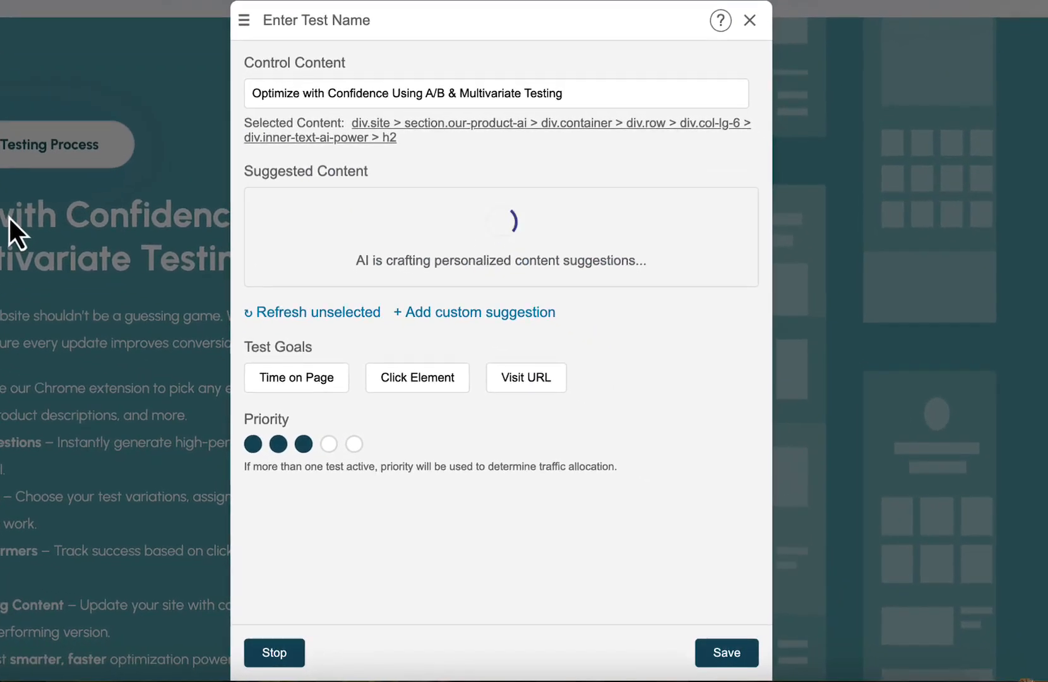